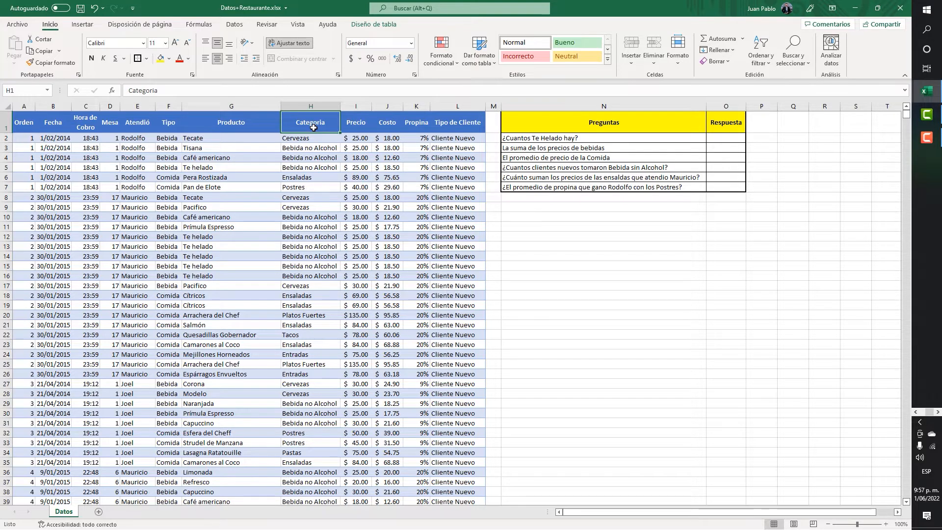
- Review the Precio, Costo, Propina and Tipo de Cliente column headers and the first question in the Preguntas table
click(361, 120)
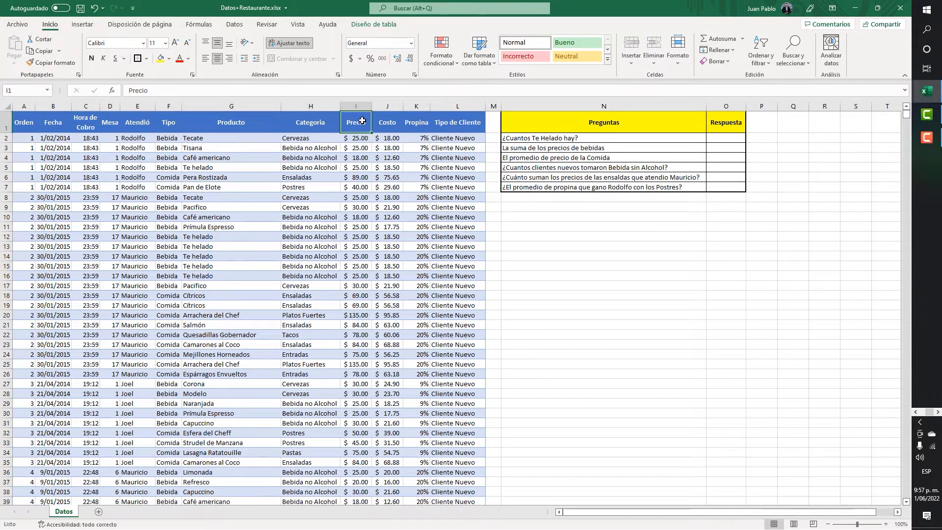
click(391, 118)
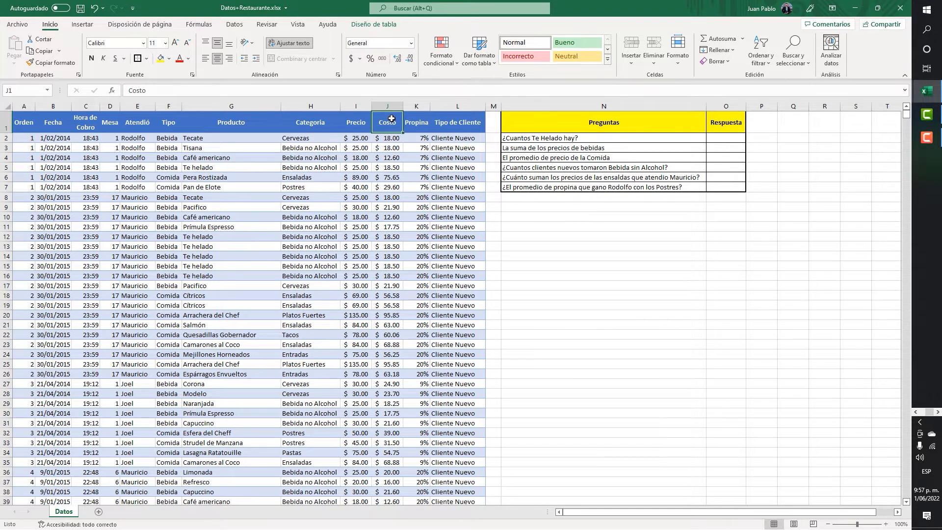
click(425, 124)
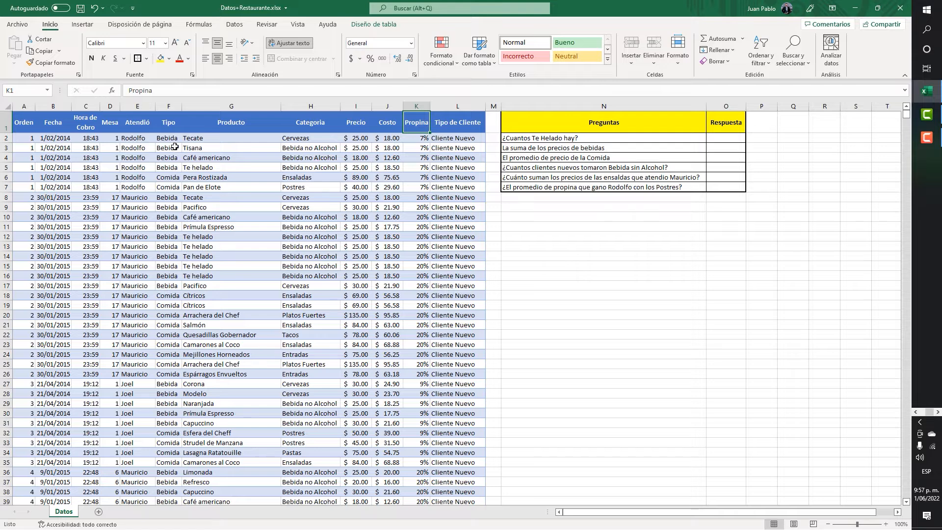
key(Right)
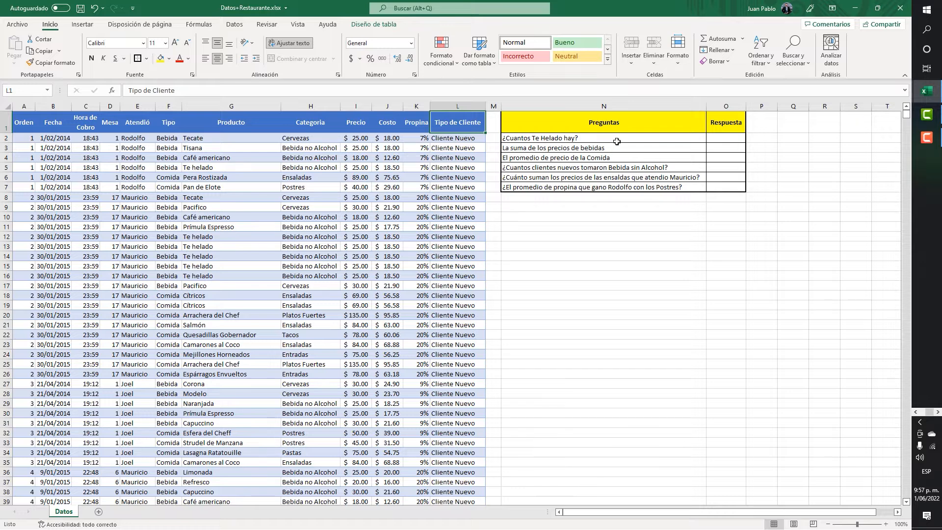
click(626, 127)
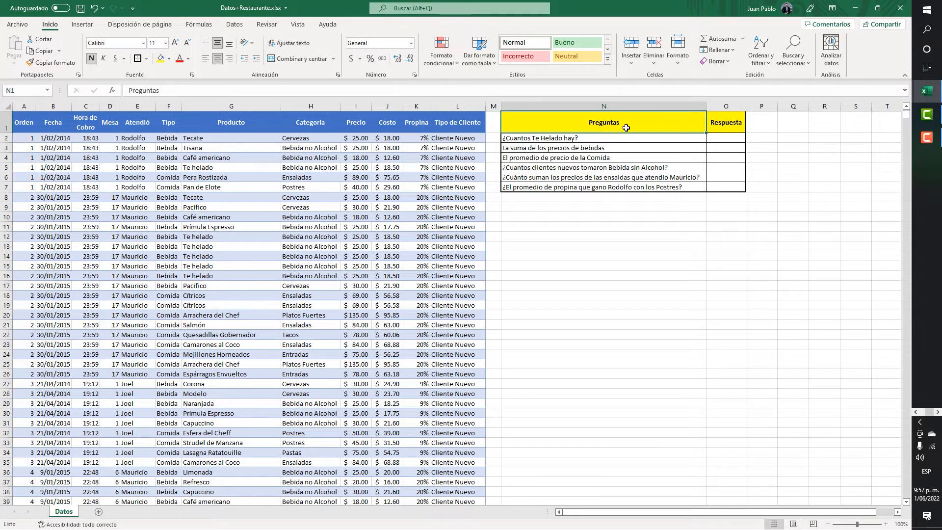
click(605, 141)
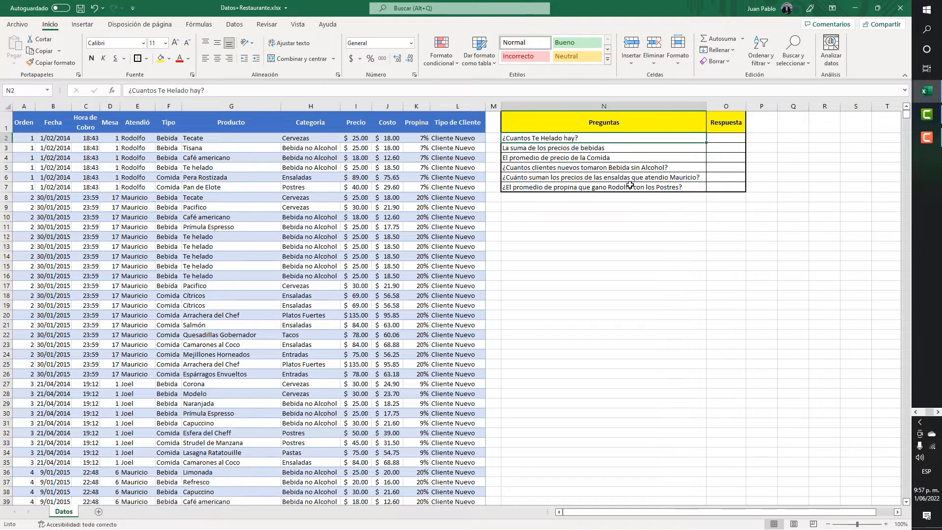
- Begin a CONTAR.SI formula in cell O2 to answer how many Te Helado there are
click(715, 140)
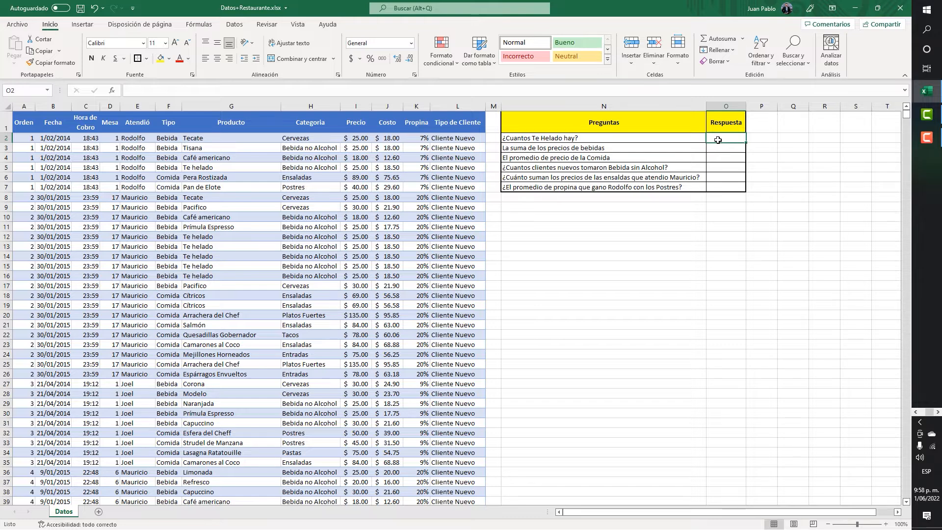
text(=)
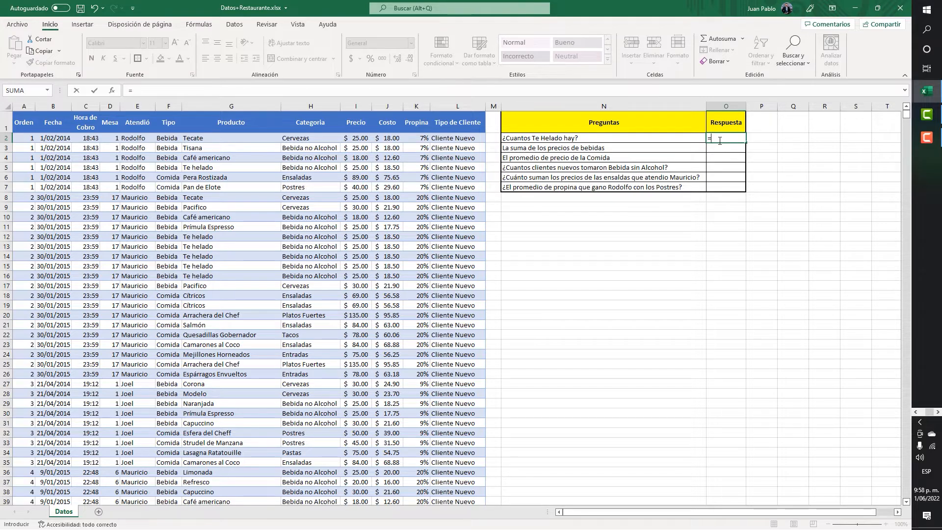
text(con)
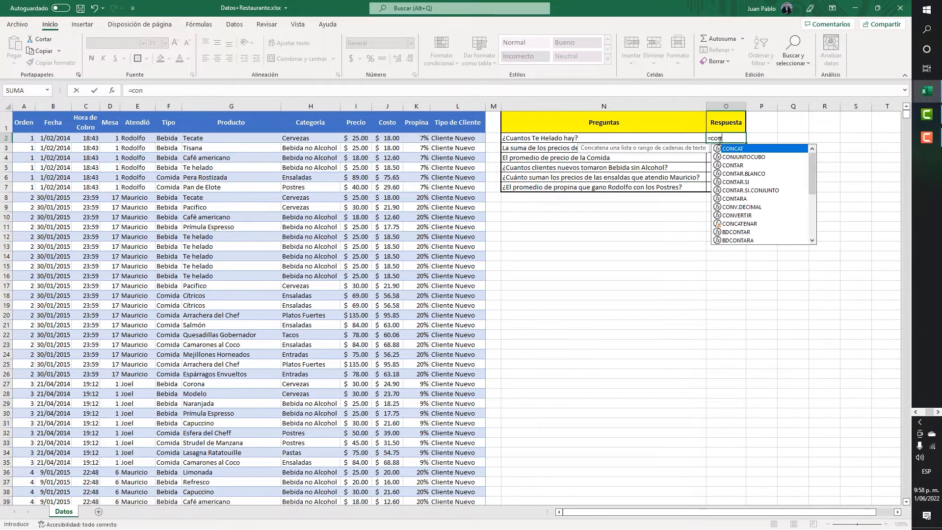
text(tar)
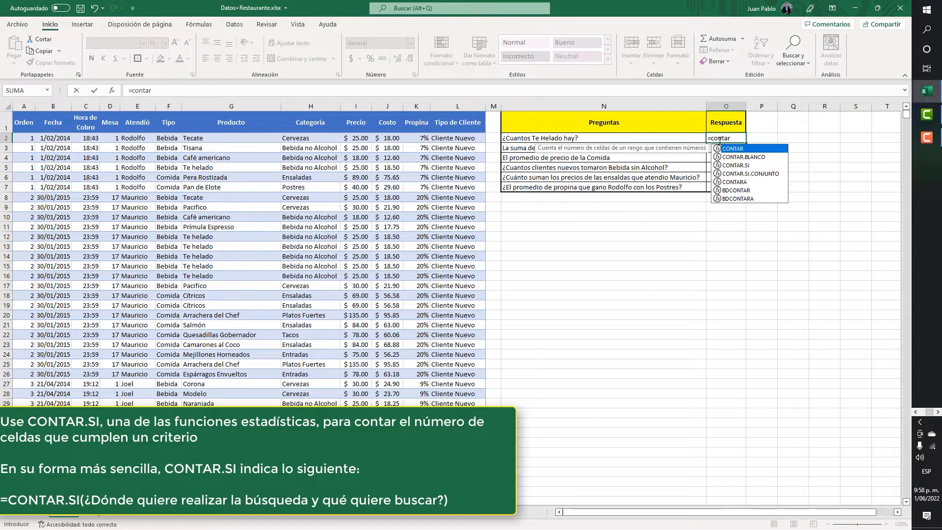
key(Down)
key(Down)
key(Tab)
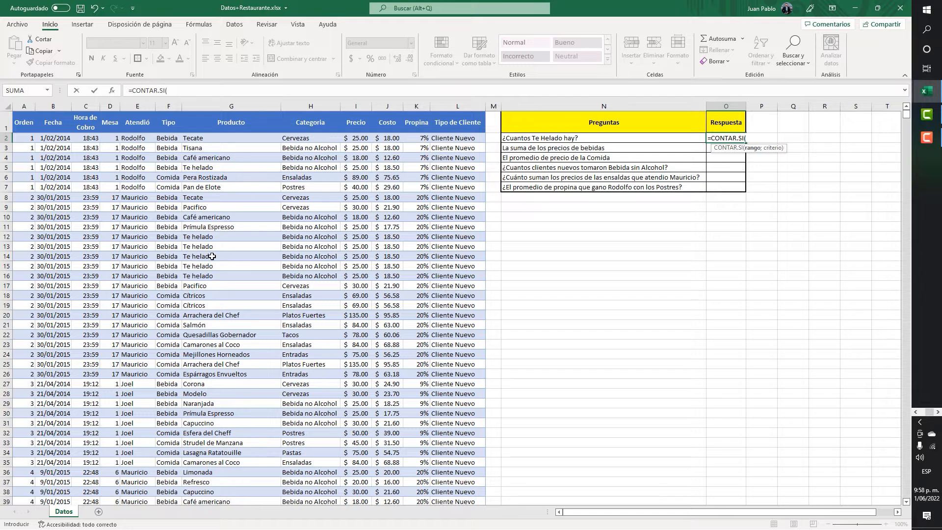
- Use the entire Producto column (G:G) as the range of the CONTAR.SI formula, ready for its criterion
scroll(216, 285, down, 17)
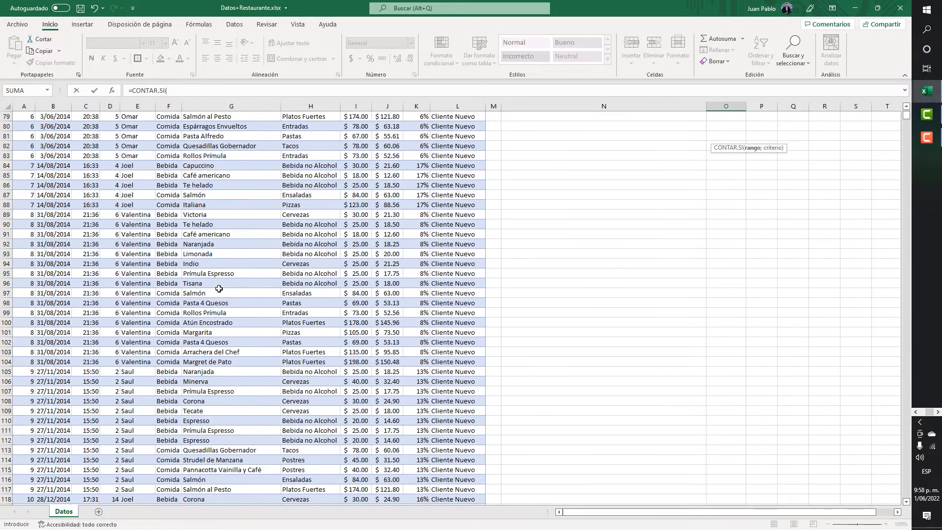
scroll(218, 288, up, 17)
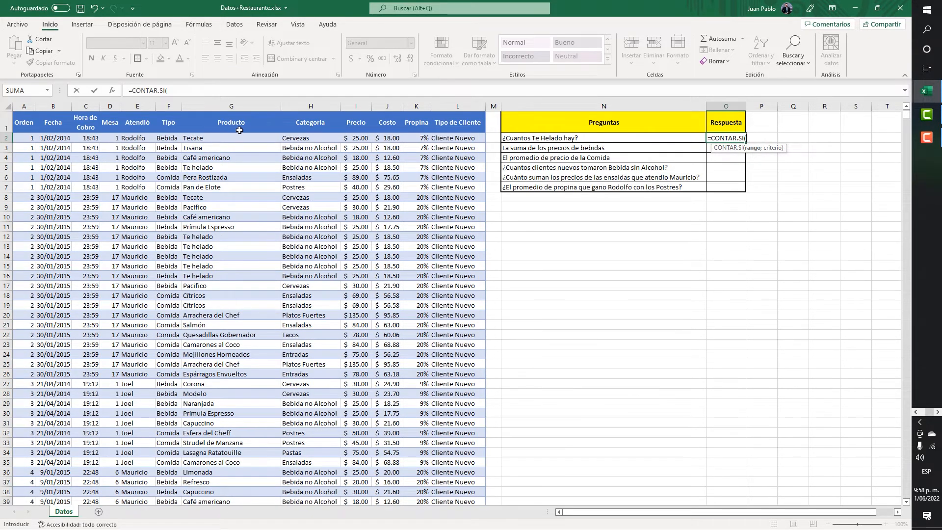
click(229, 104)
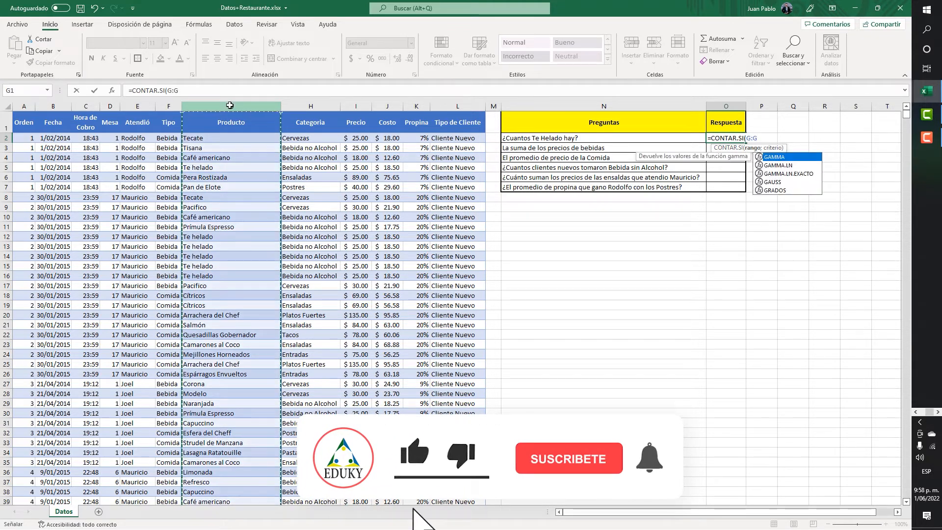
click(216, 138)
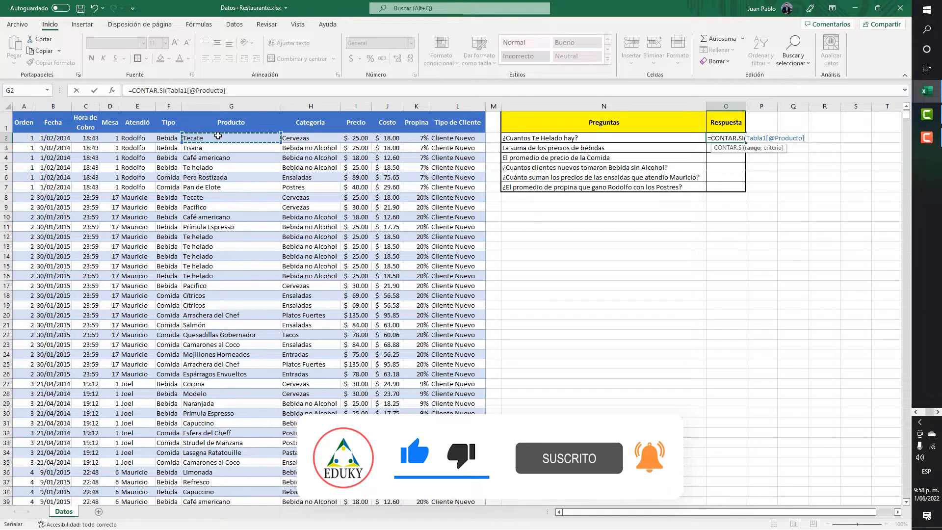
key(ctrl+shift+Down)
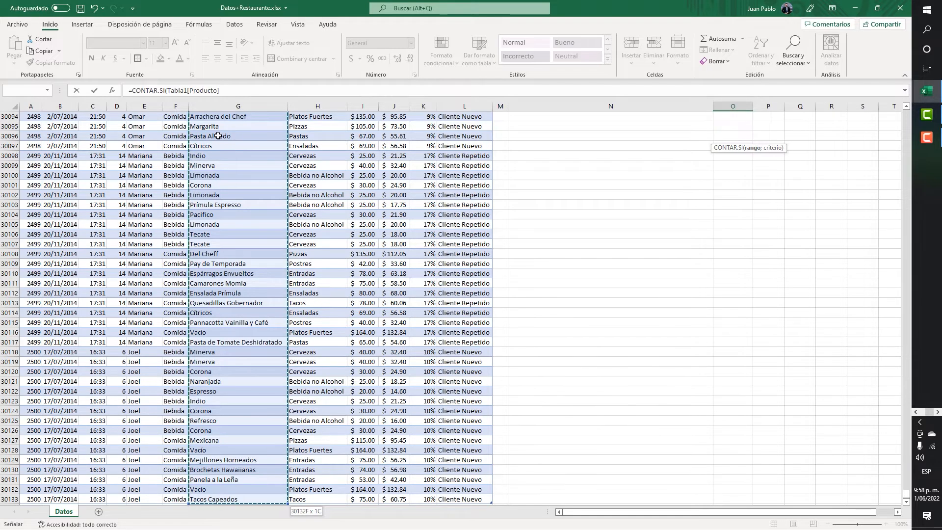
key(ctrl+Up)
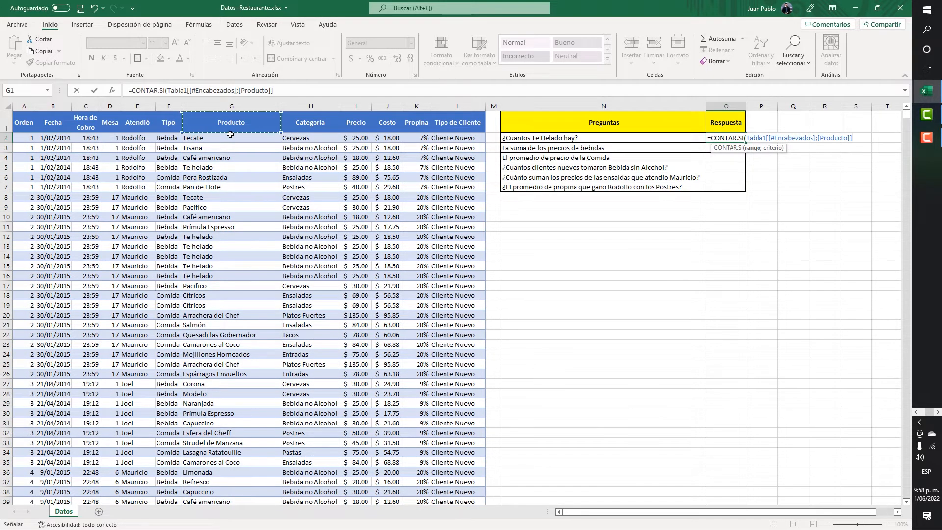
click(237, 106)
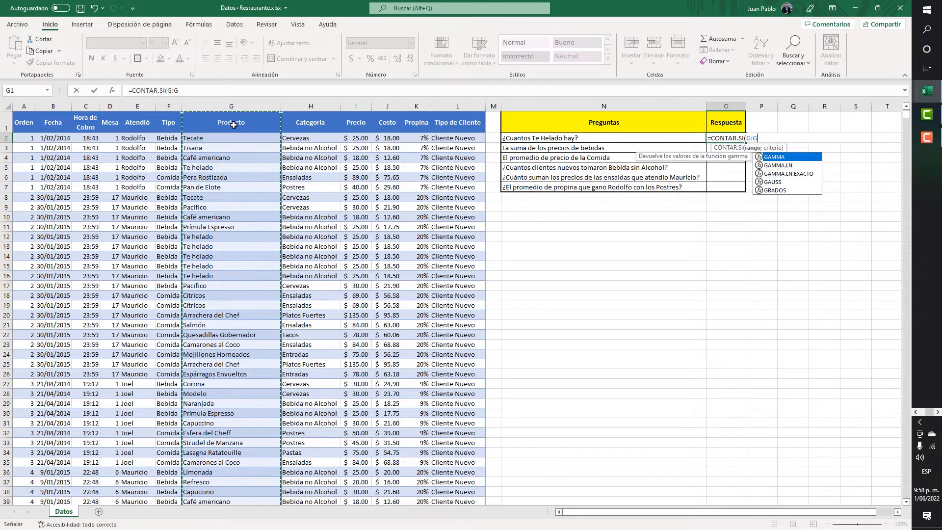
text(;)
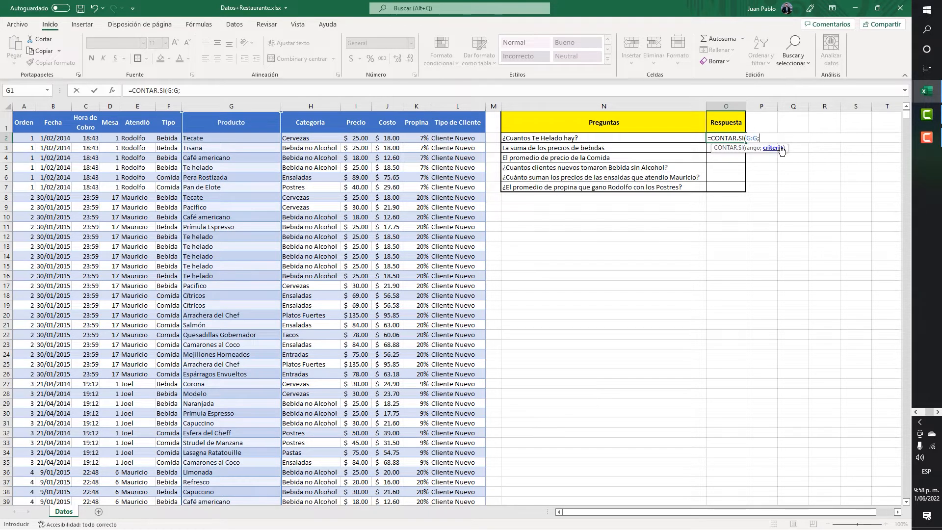
- Enter "Te helado" as the text criterion and complete the formula =CONTAR.SI(G:G;"Te helado")
click(203, 92)
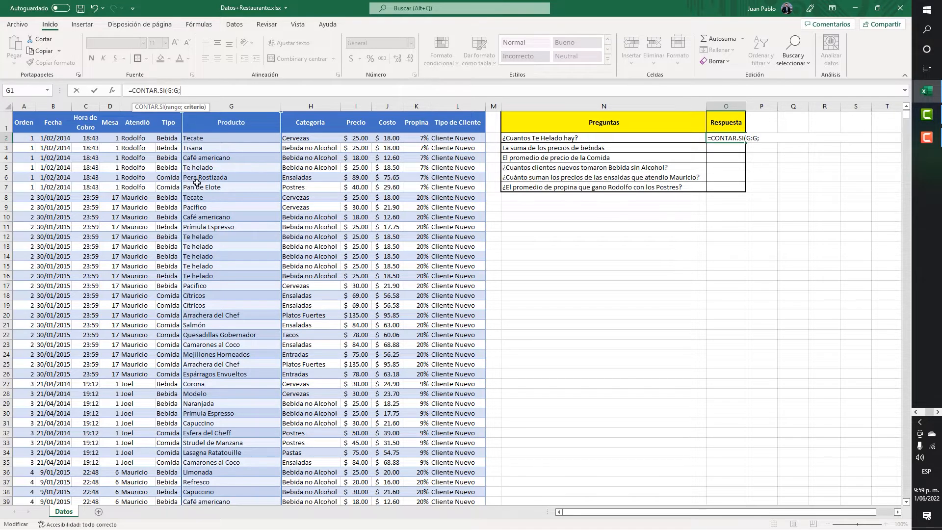
click(207, 167)
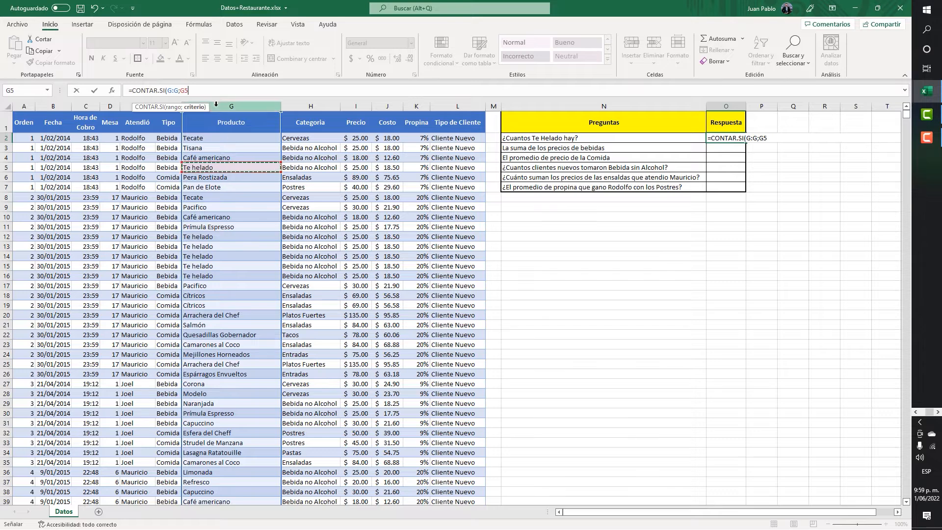
key(BackSpace)
key(BackSpace)
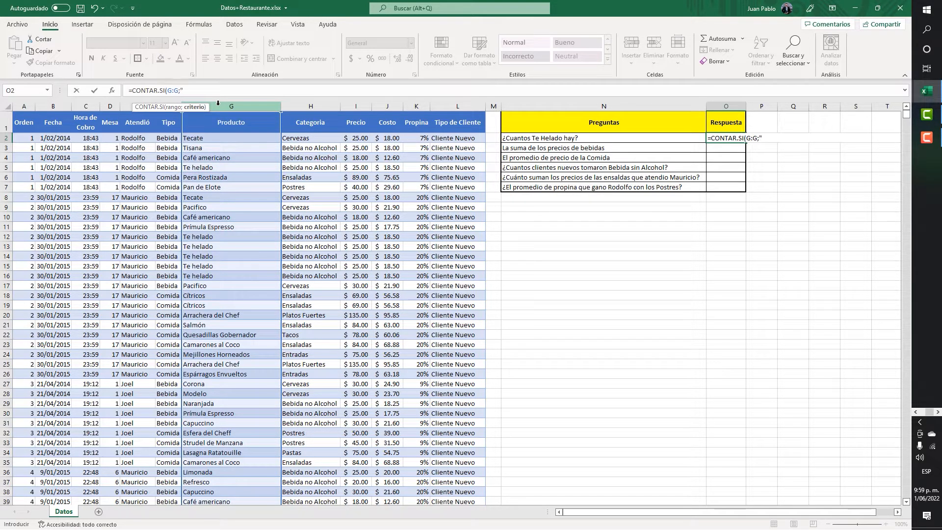
text("Te helado" ))
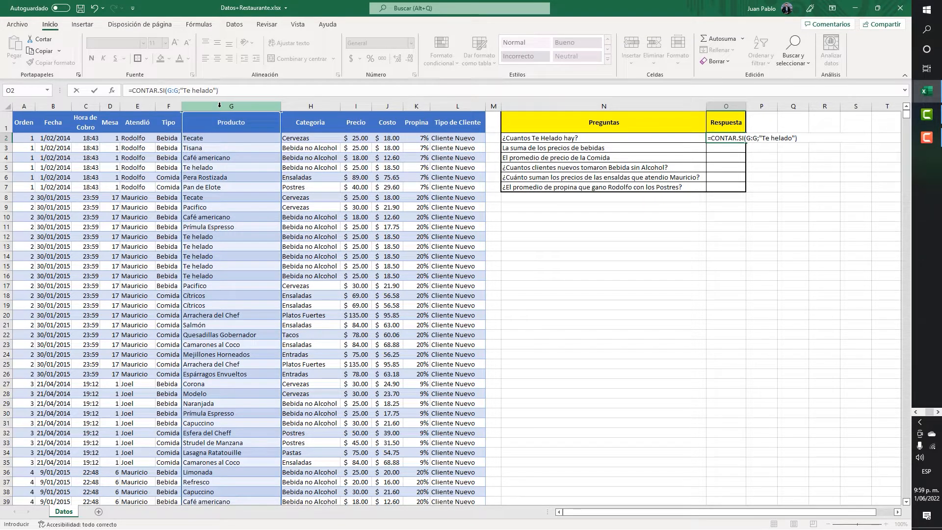
key(Return)
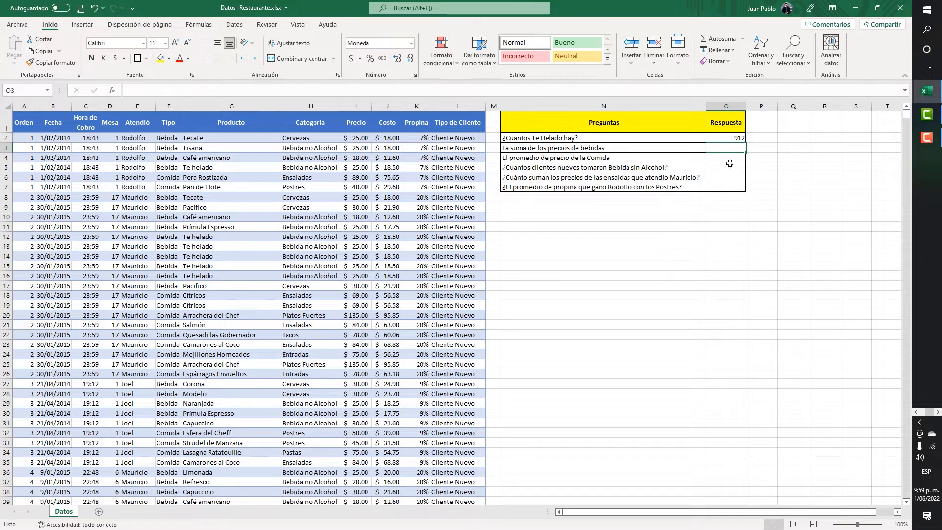
- Replace the text criterion in O2's CONTAR.SI formula with a reference to the Te helado cell G5
click(734, 139)
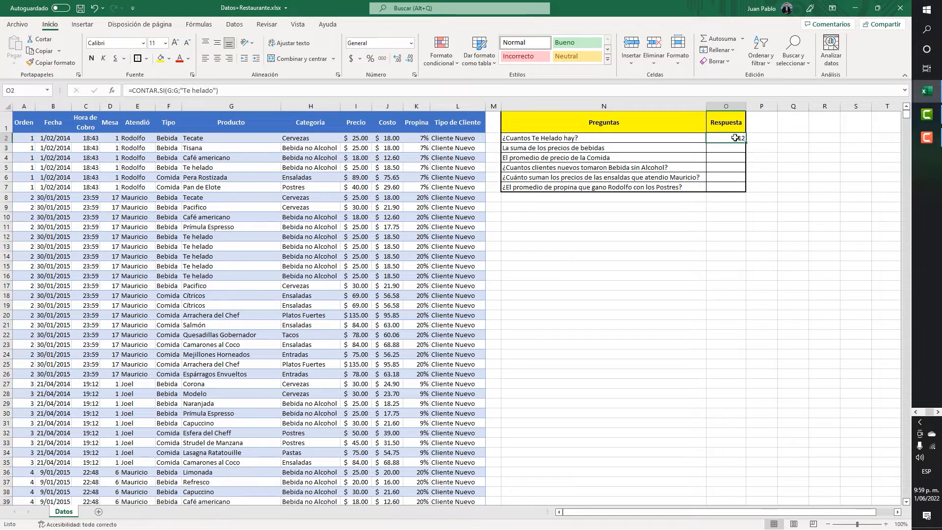
click(217, 90)
key(BackSpace)
key(BackSpace)
key(BackSpace)
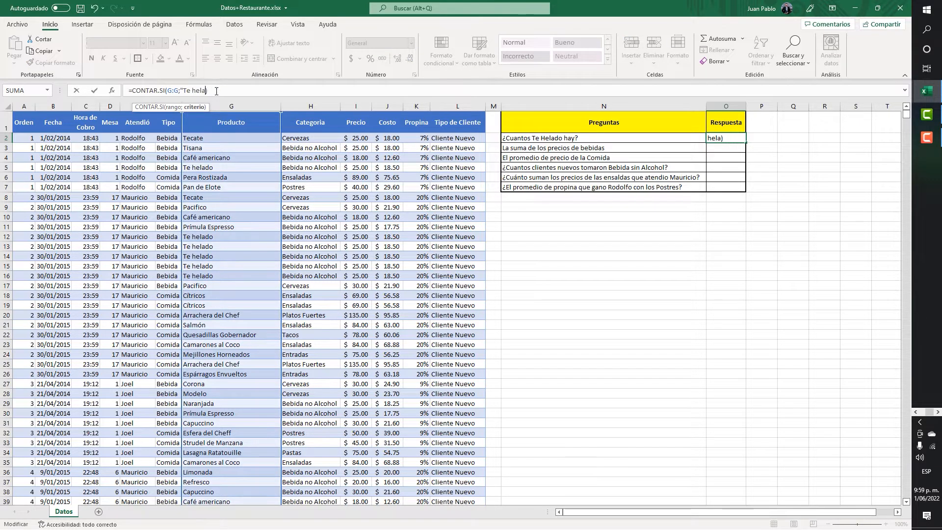
key(BackSpace)
key(BackSpace)
key(BackSpace)
key(BackSpace)
key(BackSpace)
key(BackSpace)
key(BackSpace)
click(247, 167)
key(Return)
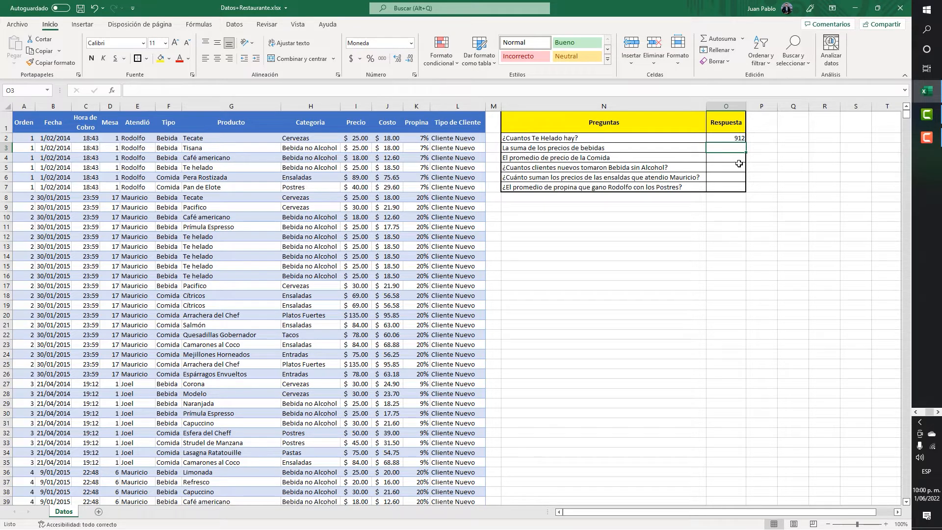
- Sum the beverage prices in cell O3 with =SUMAR.SI(F:F;F2;I:I), using the Tipo column, the Bebida cell and the Precio column
text(=)
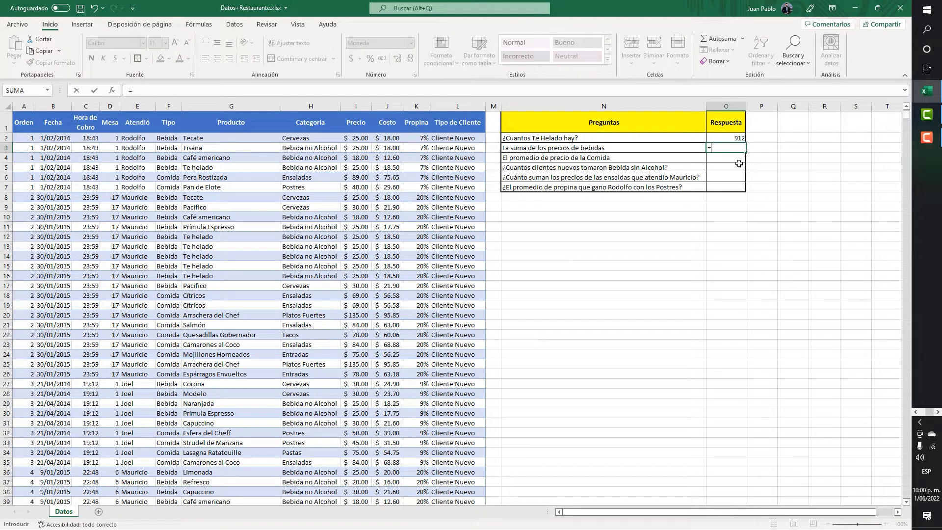
text(suma)
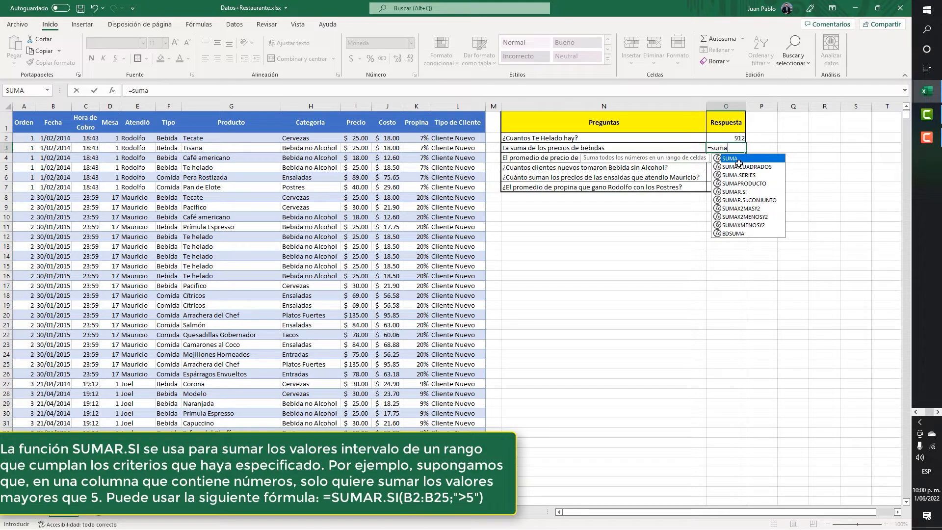
click(740, 192)
double_click(740, 192)
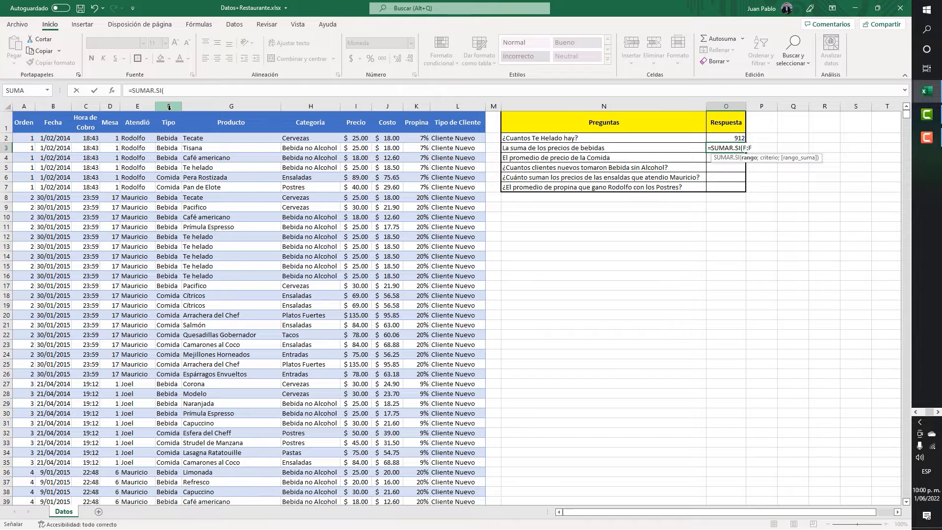
click(169, 107)
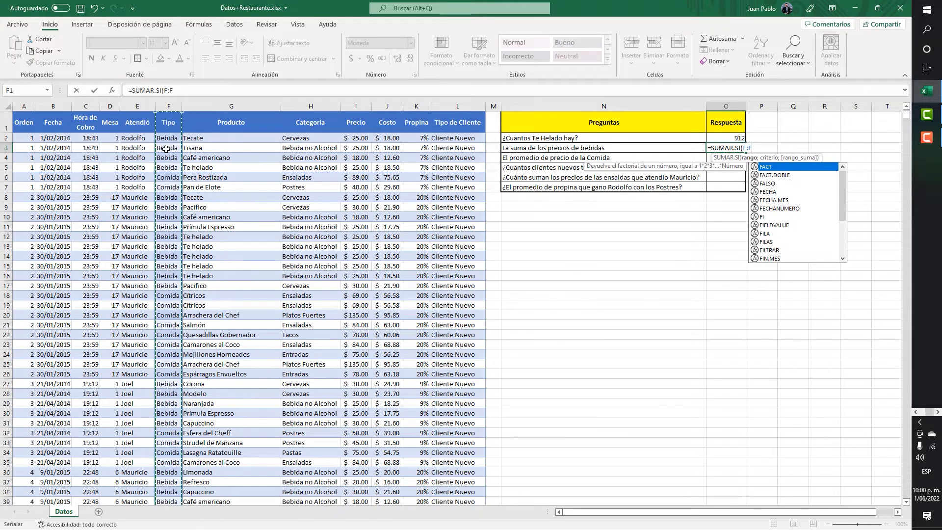
text(;)
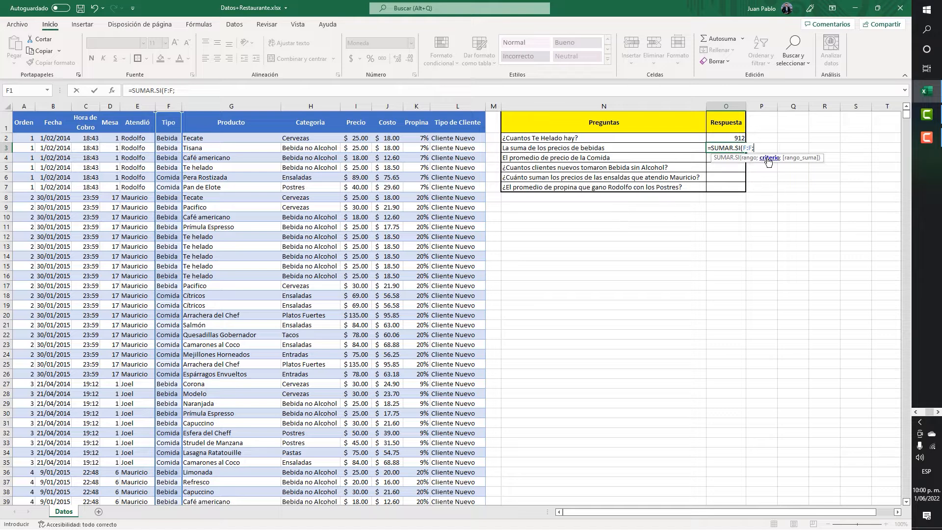
click(172, 139)
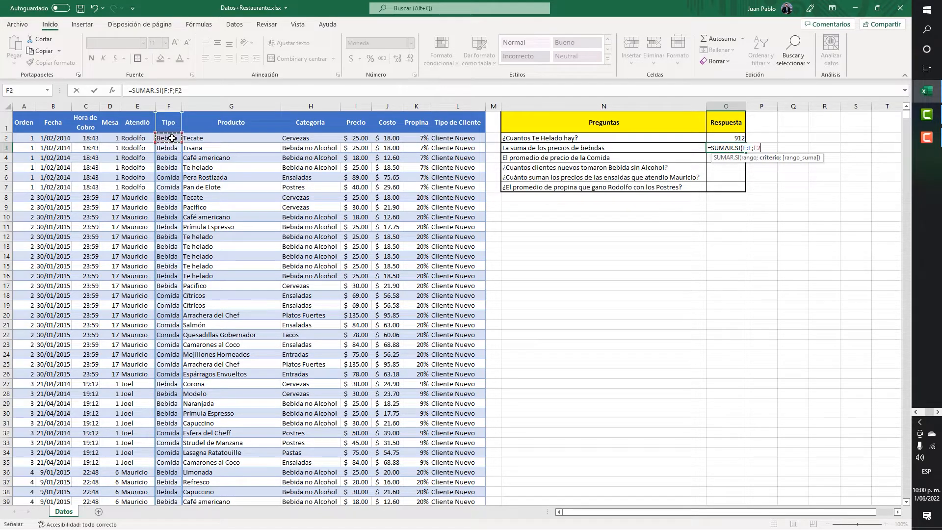
text(;)
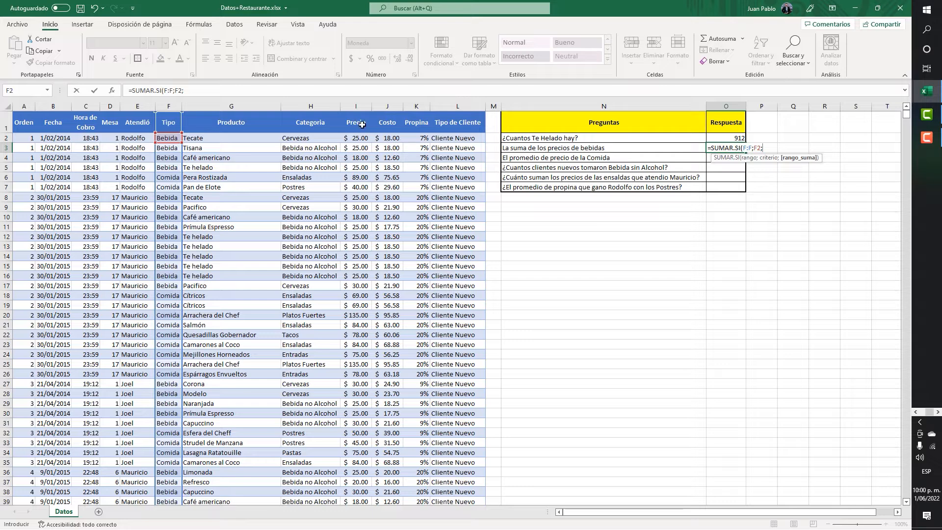
click(363, 106)
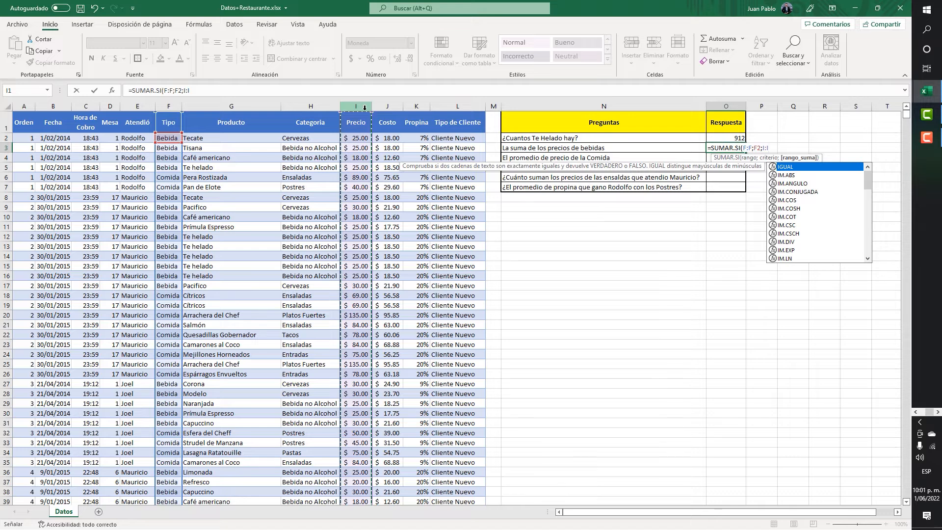
text())
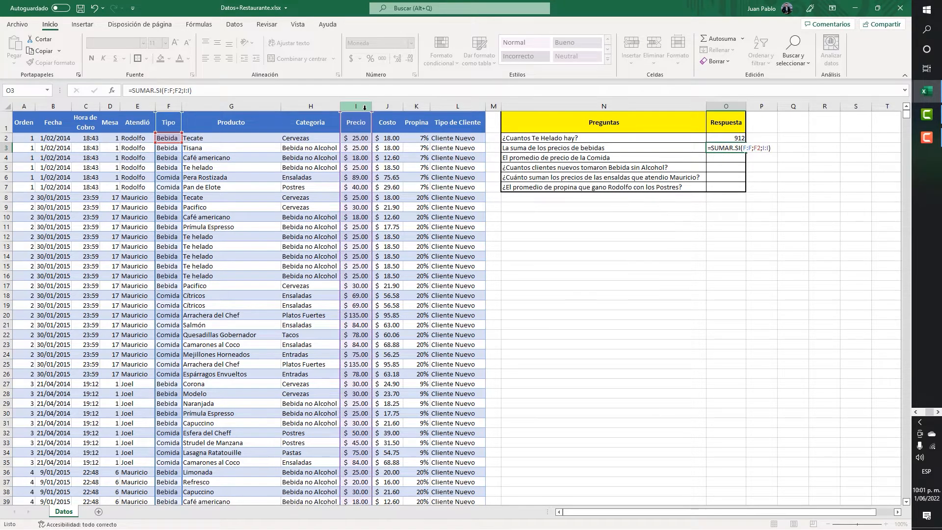
key(Return)
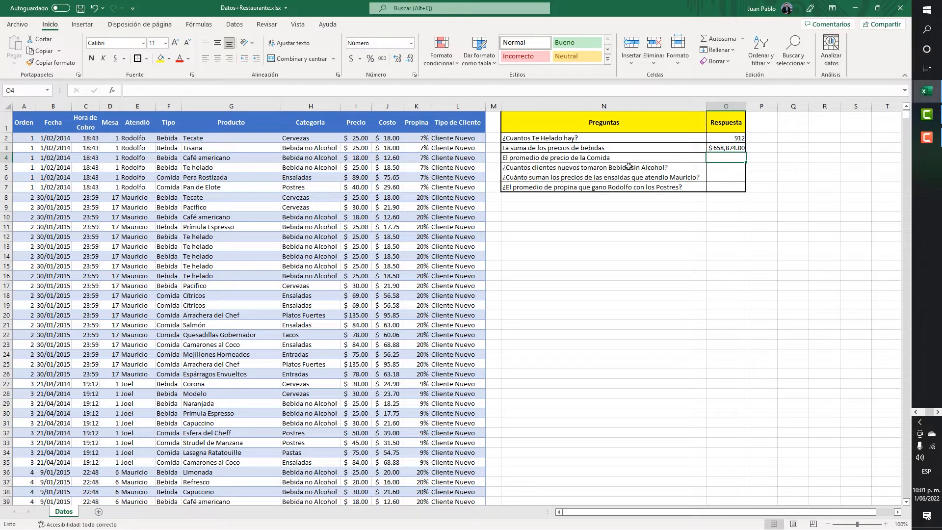
- Average the food prices in cell O4 with =PROMEDIO.SI(F:F;F6;I:I), using the Tipo column, the Comida cell and the Precio column
text(=)
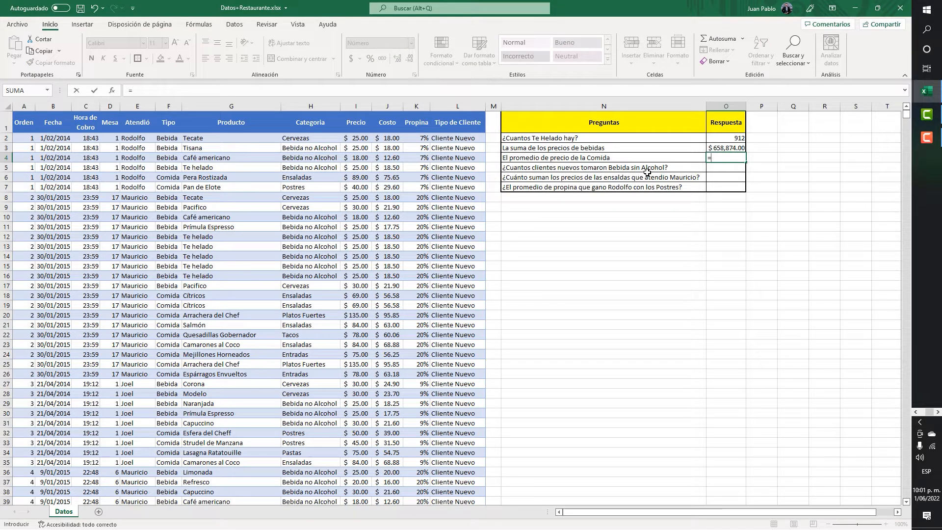
text(prome)
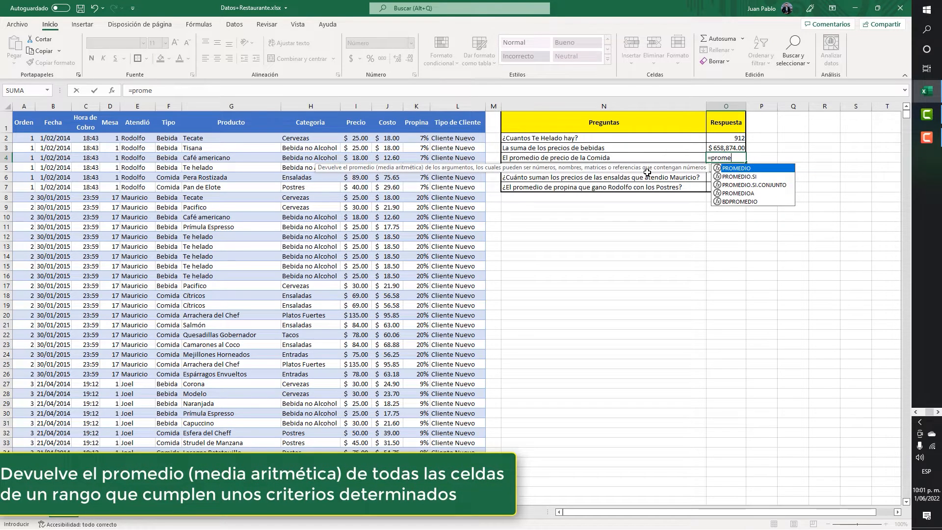
key(Down)
key(Tab)
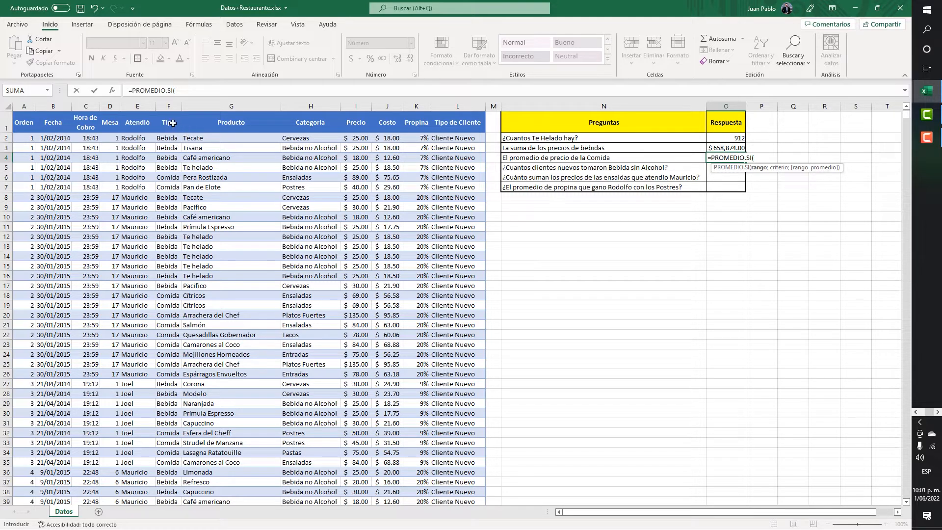
click(174, 105)
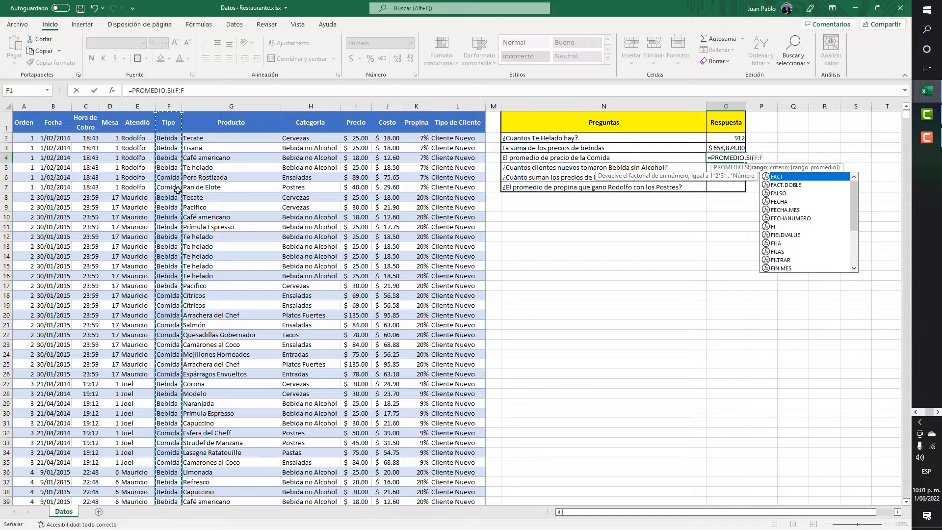
text(;)
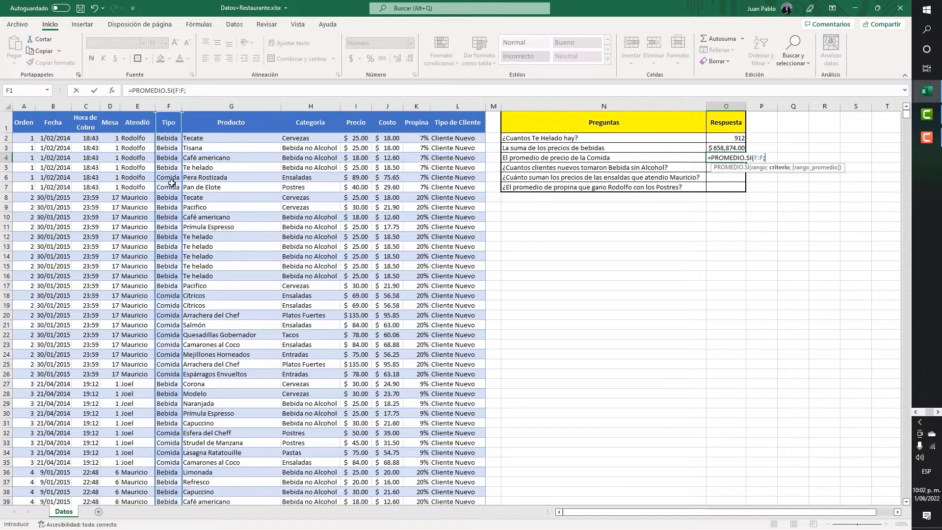
click(170, 176)
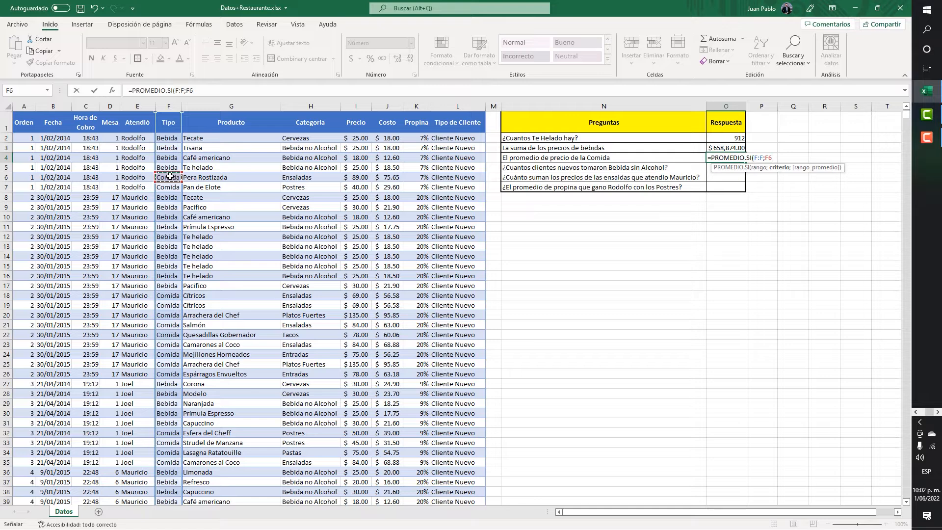
text(;)
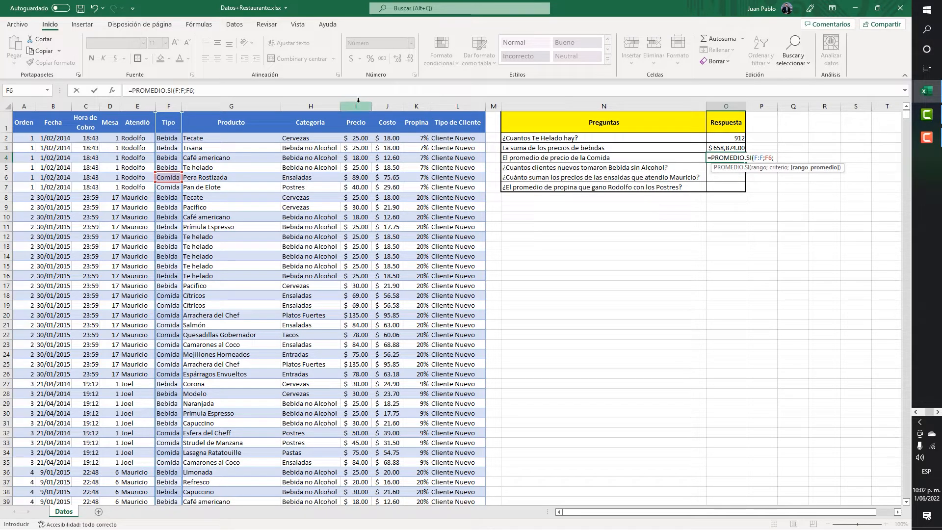
click(358, 103)
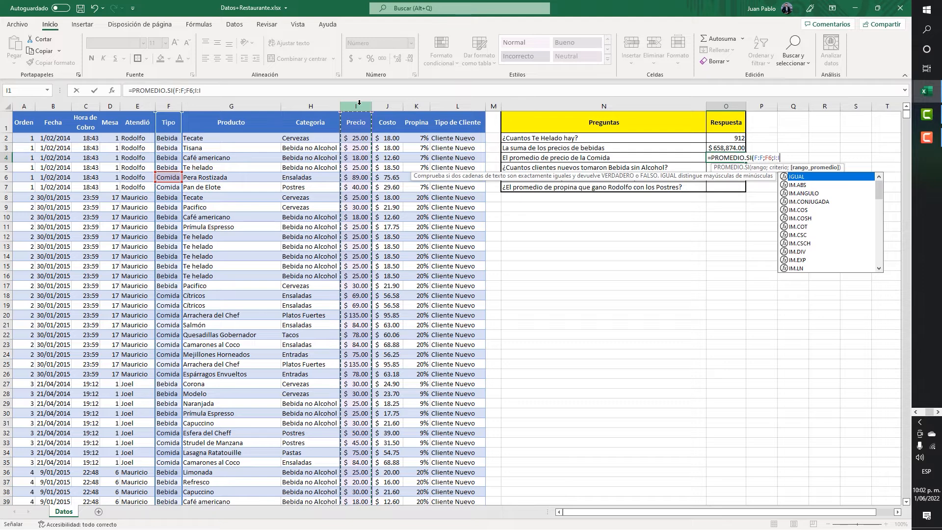
text())
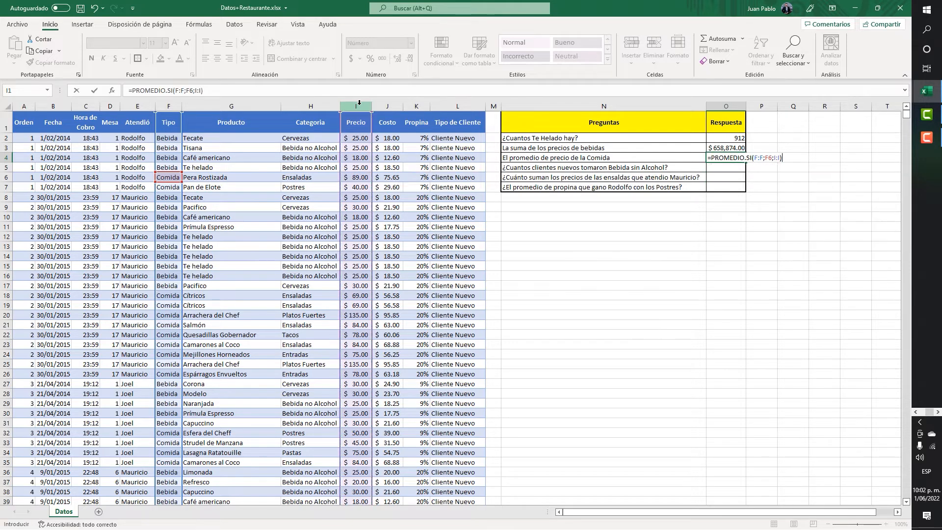
key(Return)
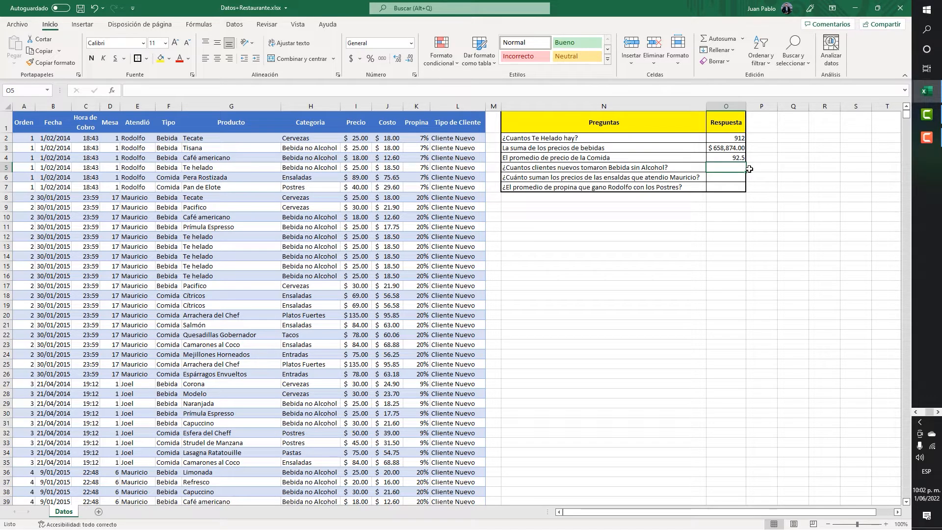
- Format the average food price in cell O4 as currency with two decimals
click(735, 159)
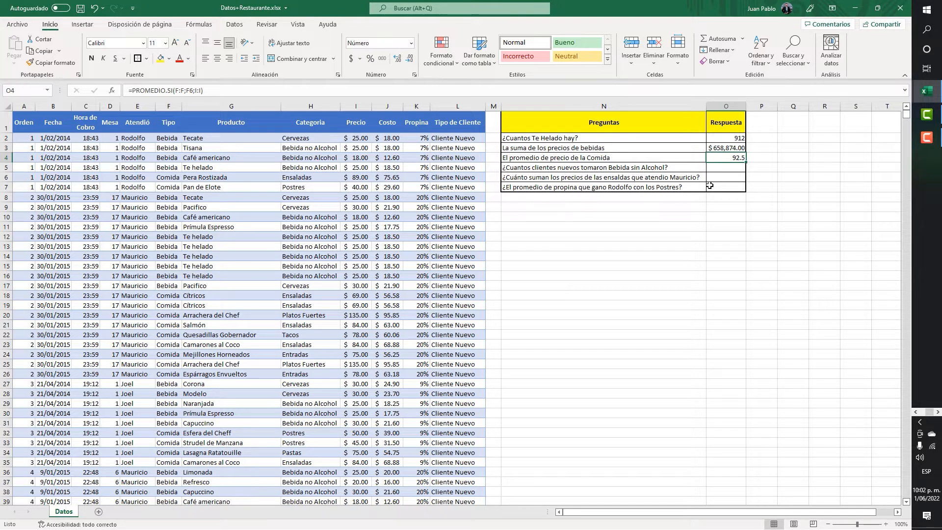
key(ctrl+shift+4)
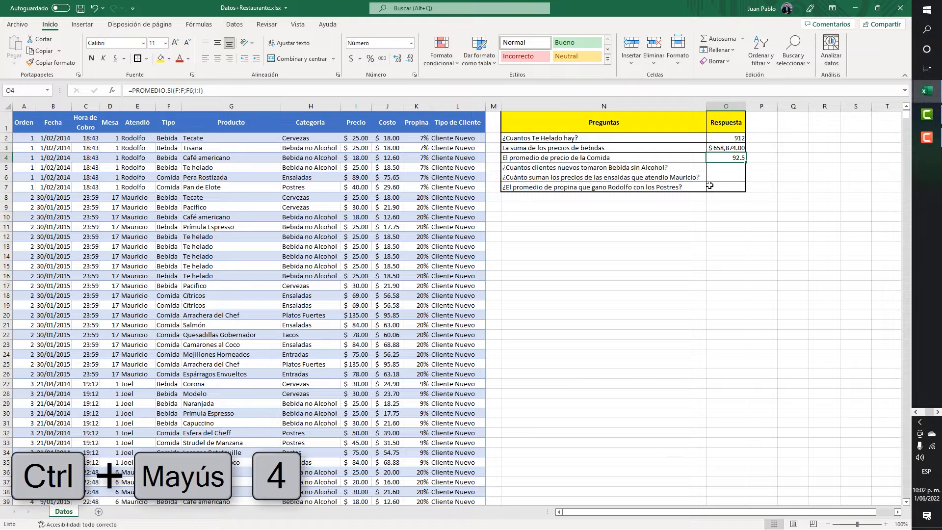
key(ctrl+shift+4)
- Examine the question in N5 and highlight the Categoria and Tipo de Cliente columns that hold its two criteria
click(738, 168)
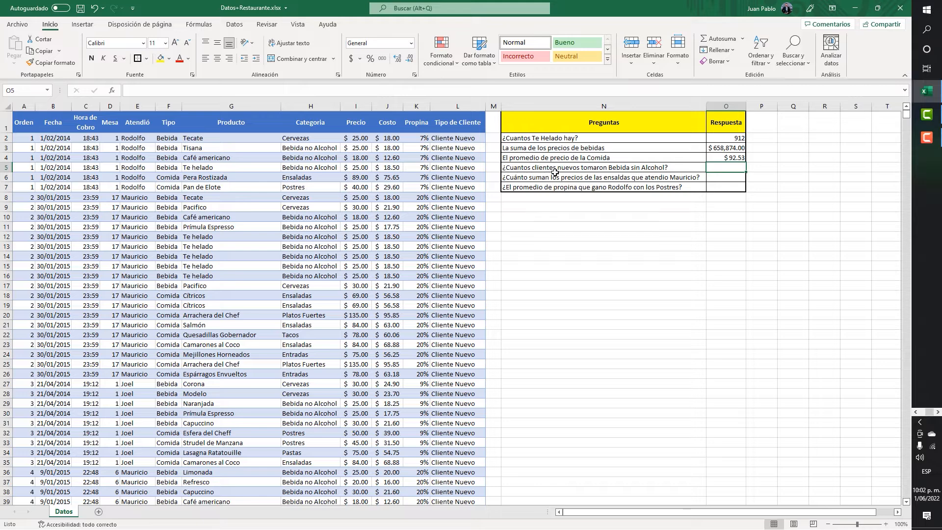
click(624, 170)
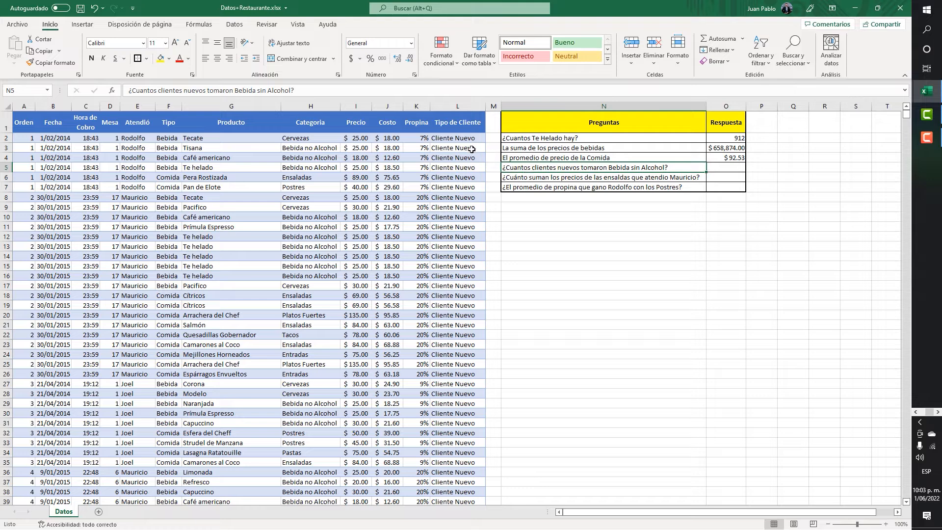
click(458, 106)
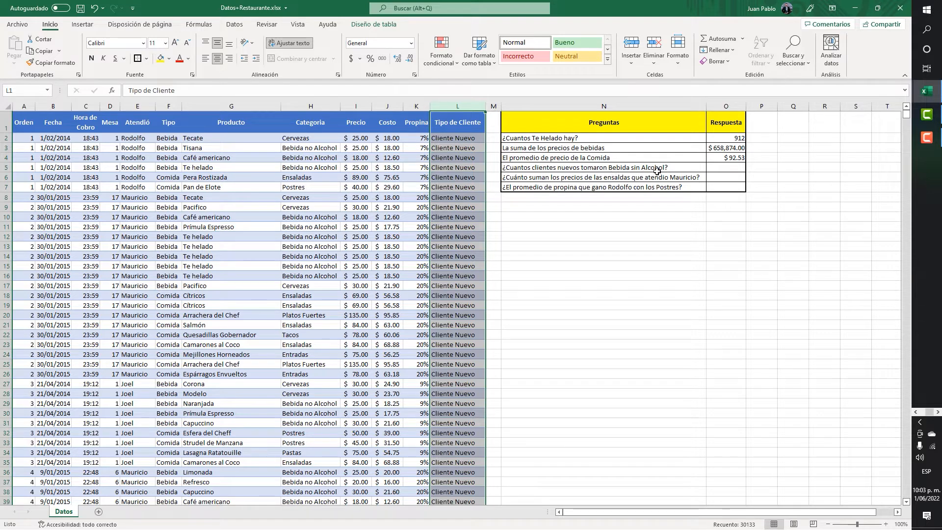
click(309, 107)
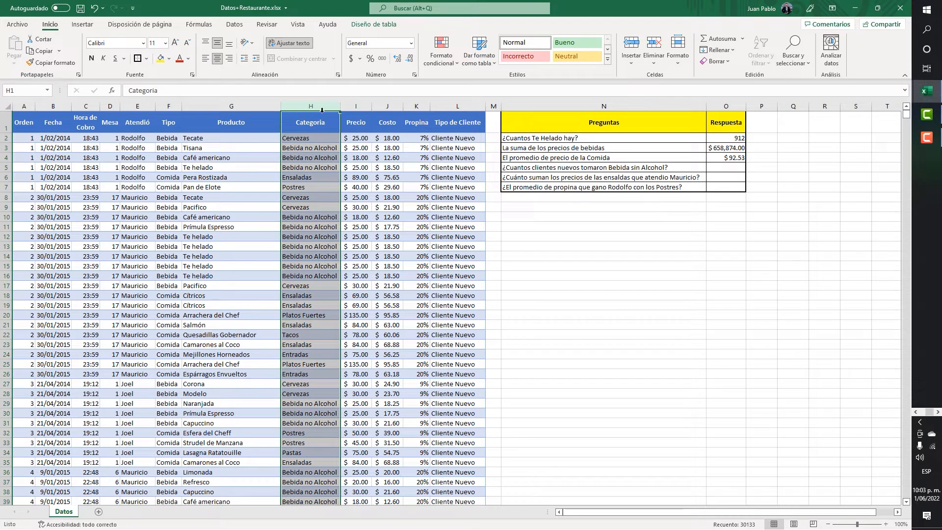
ctrl+click(456, 106)
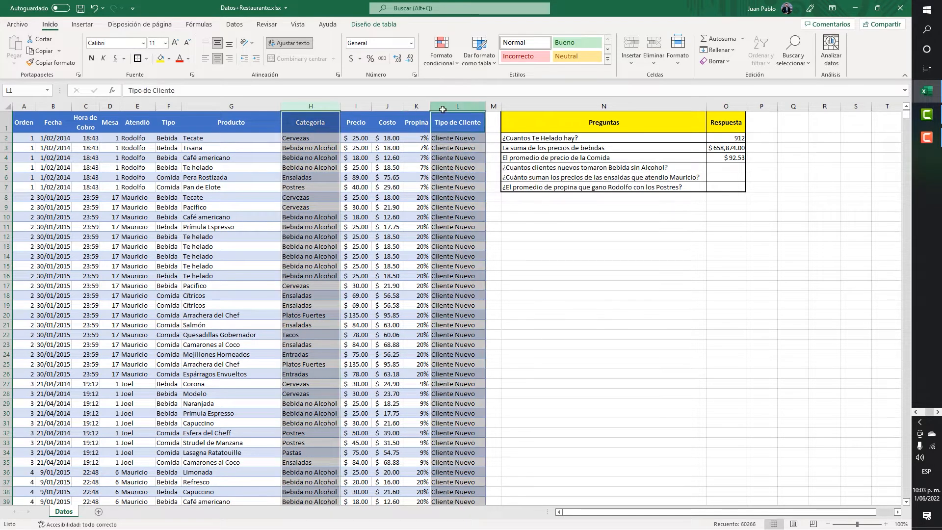
- Start a CONTAR.SI.CONJUNTO formula in cell O5 with the Tipo de Cliente column L:L and the Cliente Nuevo cell L2 as first criterion
click(722, 168)
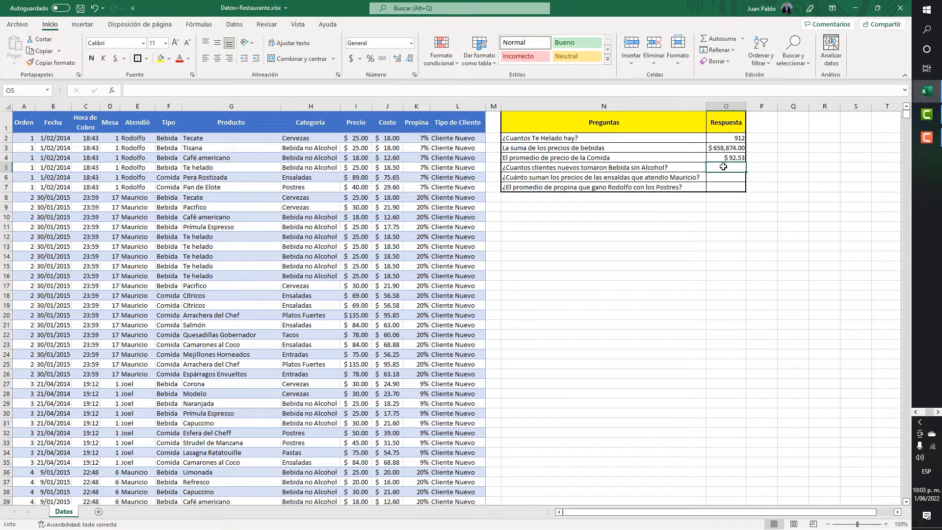
text(=con)
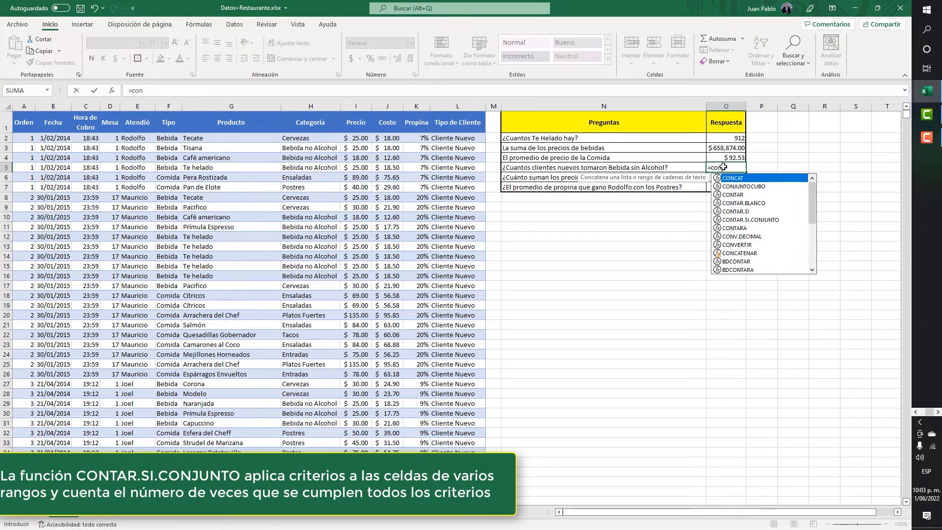
text(tr)
key(BackSpace)
text(a)
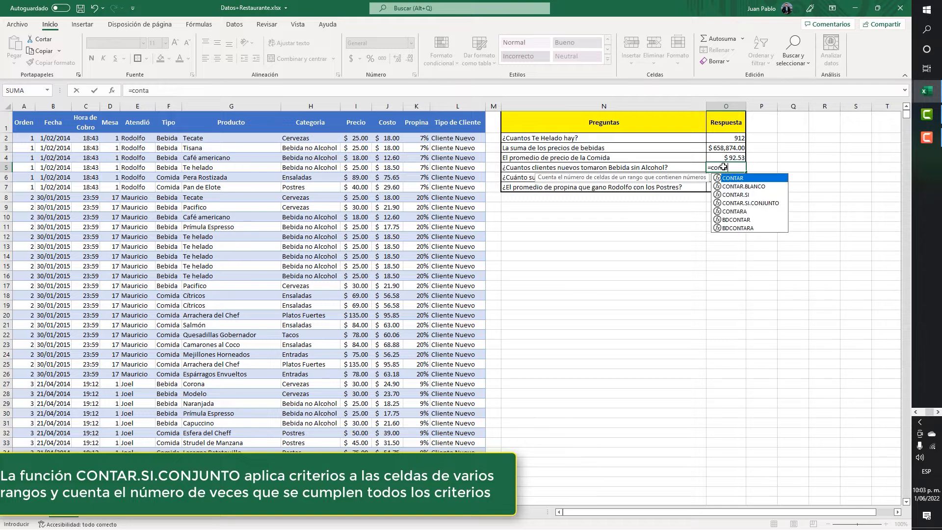
double_click(752, 205)
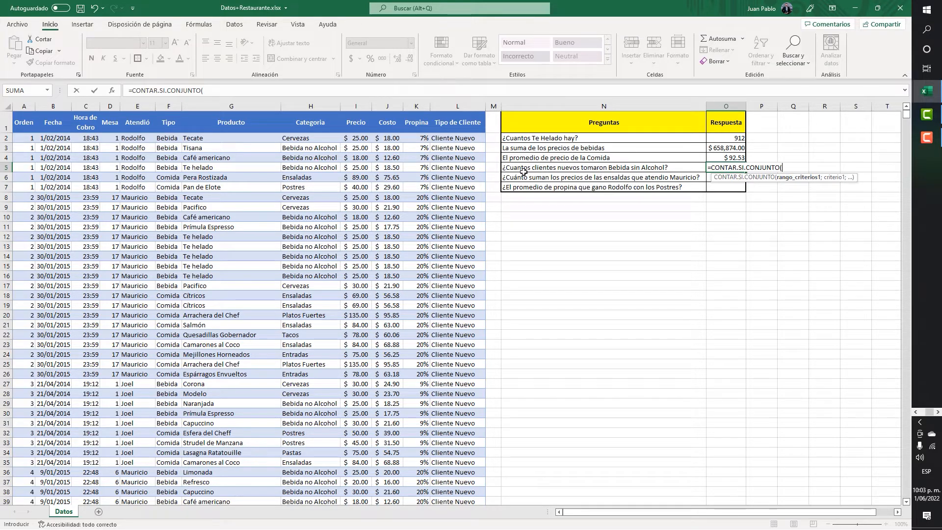
click(459, 106)
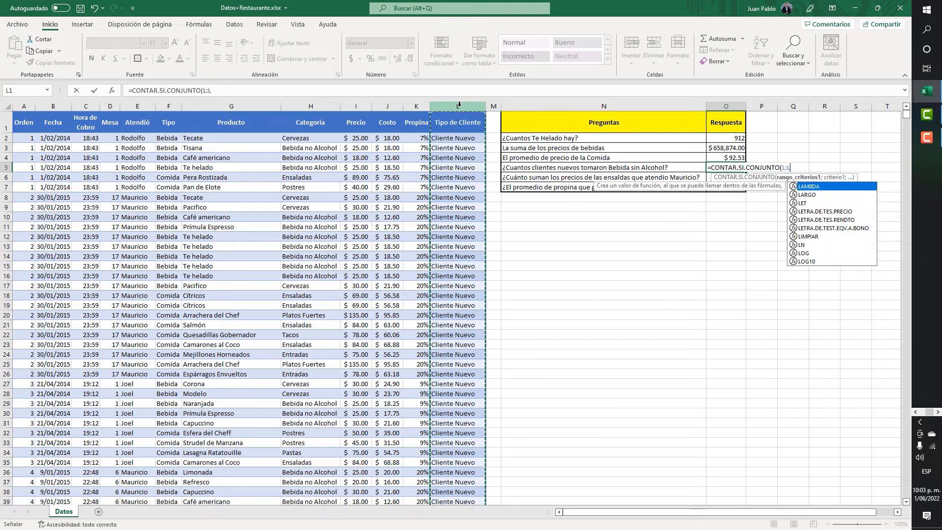
text(;)
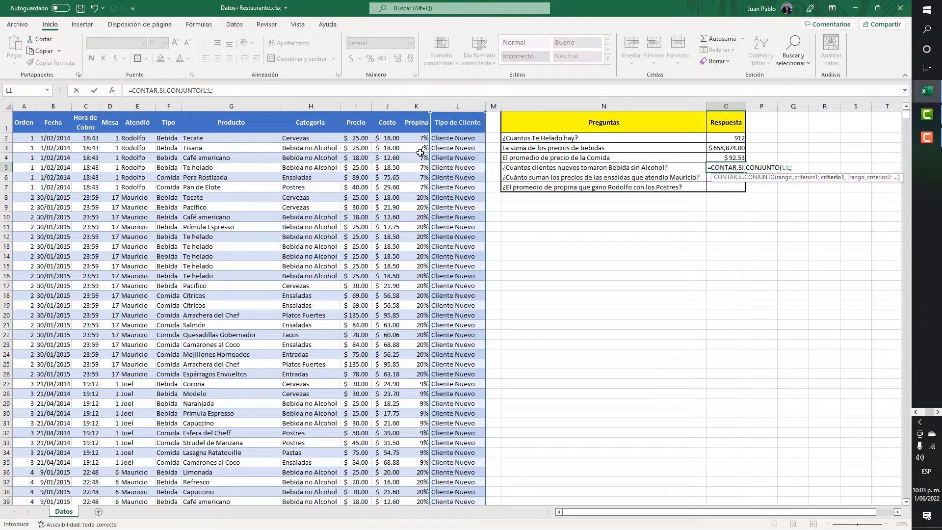
click(449, 137)
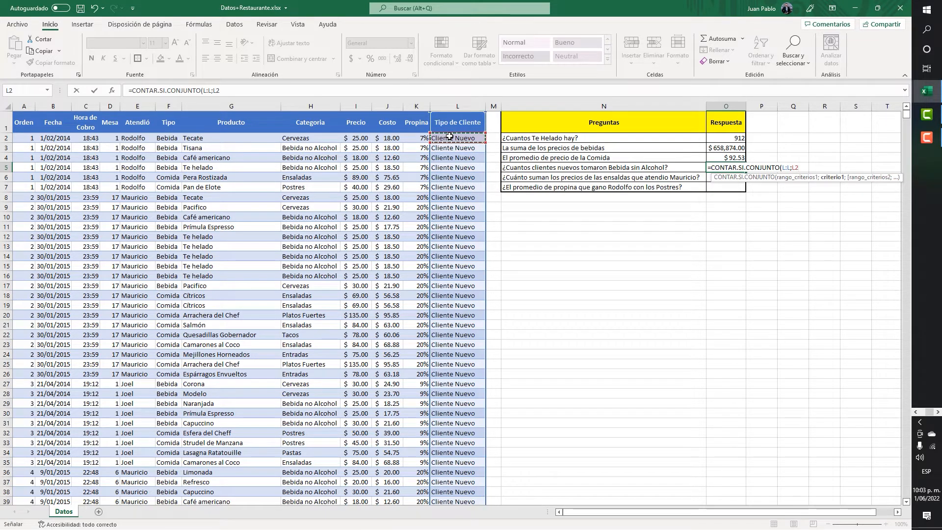
- Complete the O5 formula with the Categoria column H:H and the Bebida no Alcohol cell H3 as second criterion
text(;H:H)
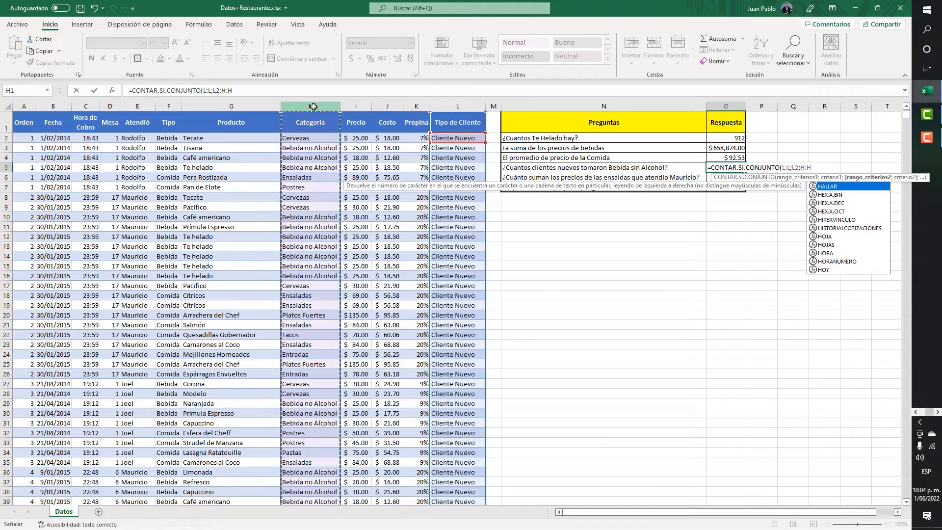
text(;)
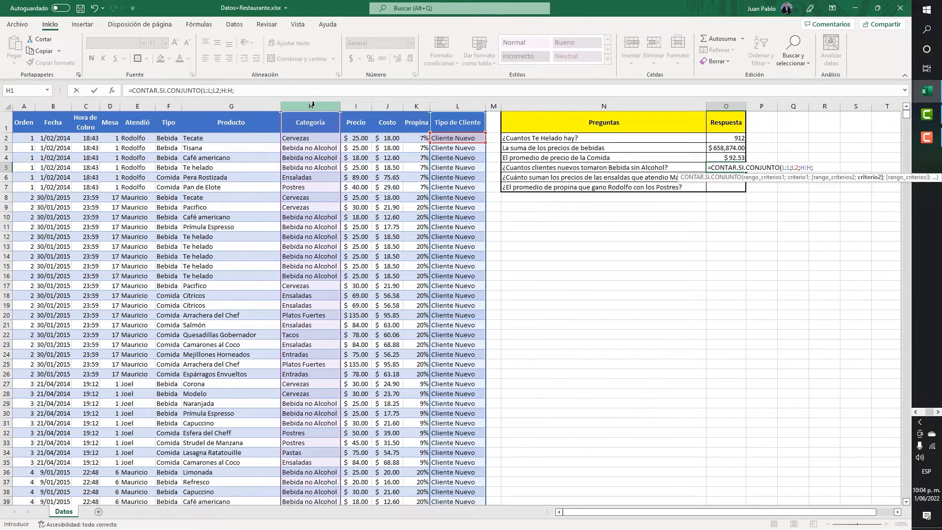
click(308, 151)
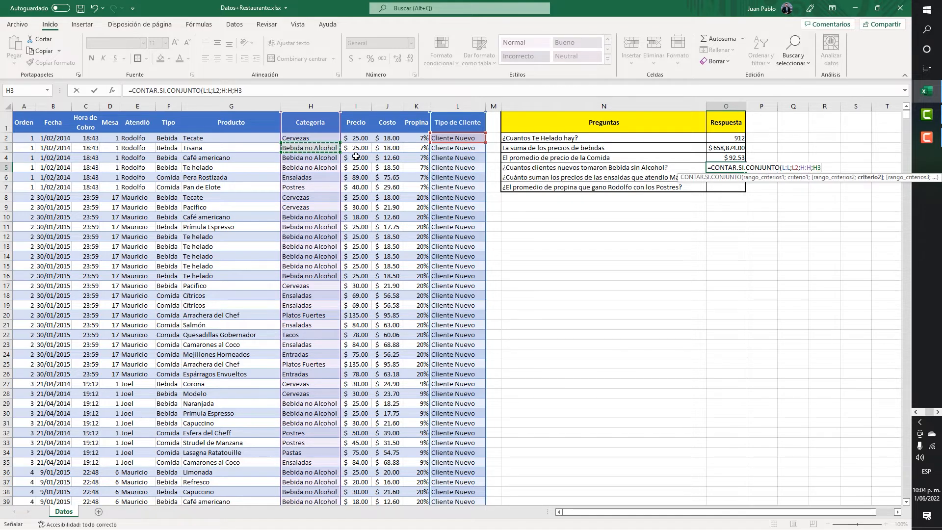
text())
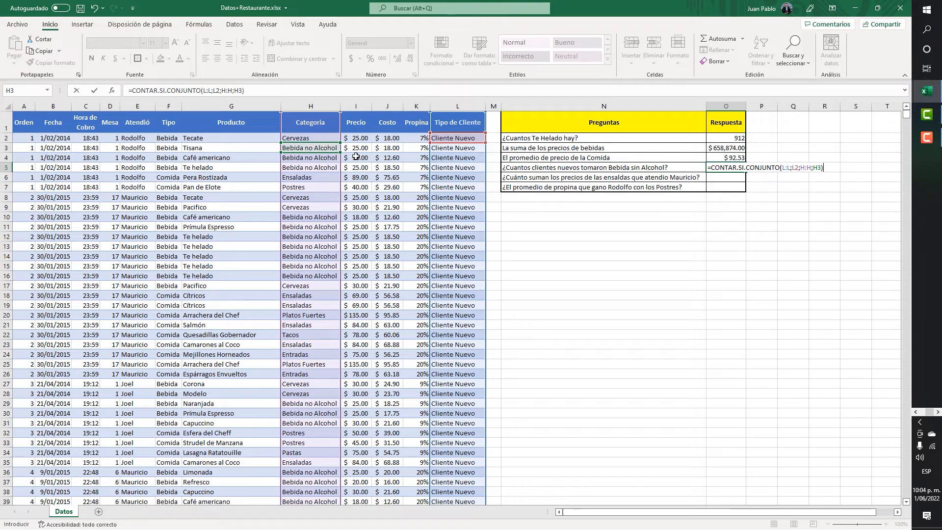
key(Return)
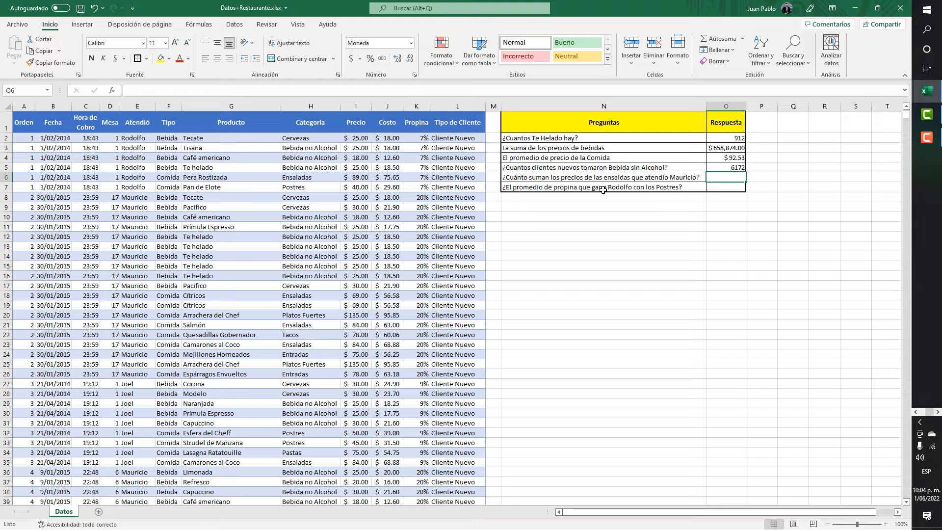
- Highlight the Atendió and Categoria criteria columns, and start a SUMAR.SI.CONJUNTO formula in cell O6 with the Precio column I:I as sum range
click(138, 105)
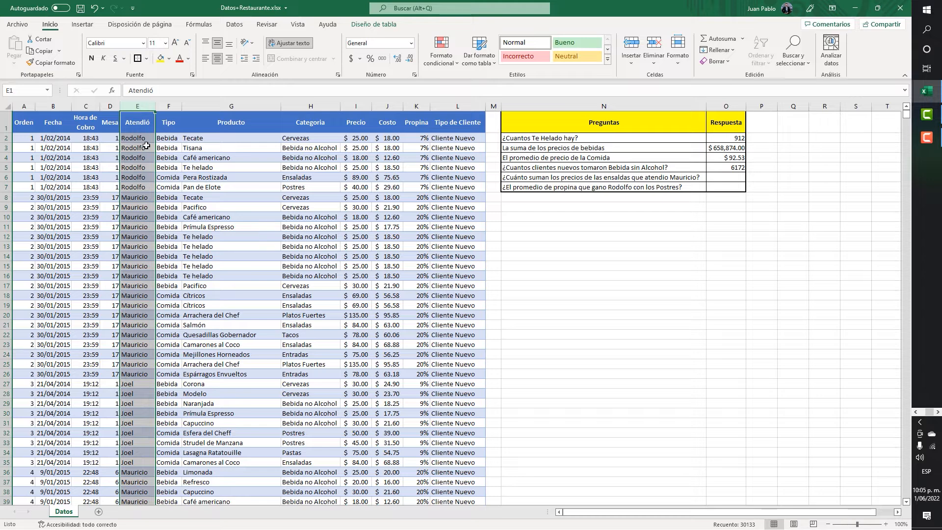
ctrl+click(310, 106)
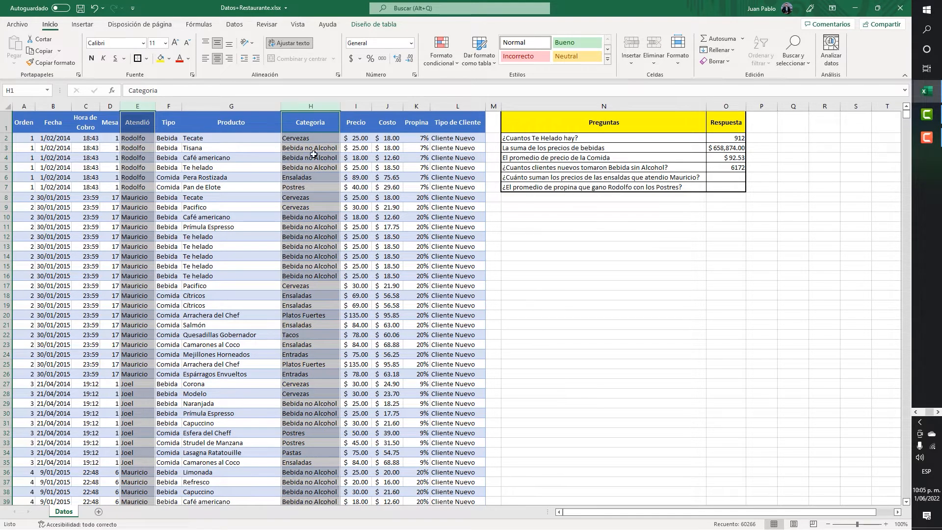
click(729, 176)
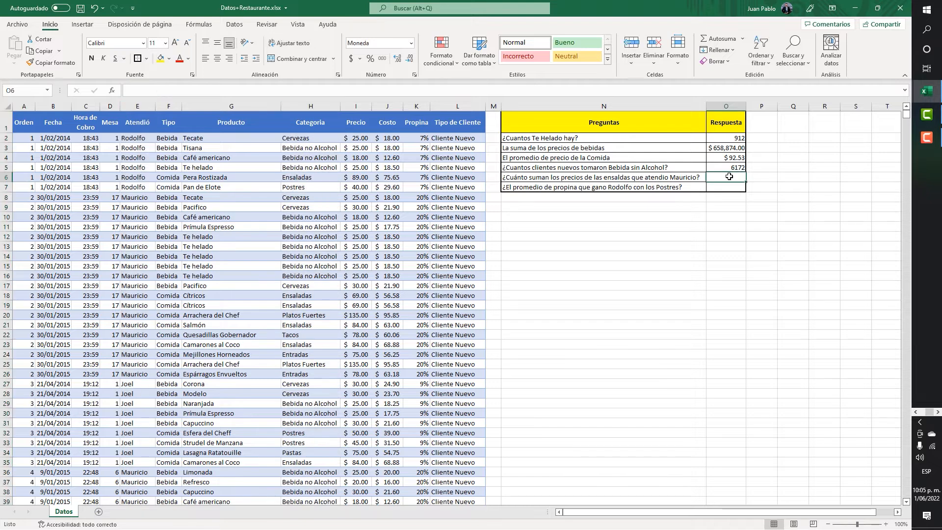
text(=)
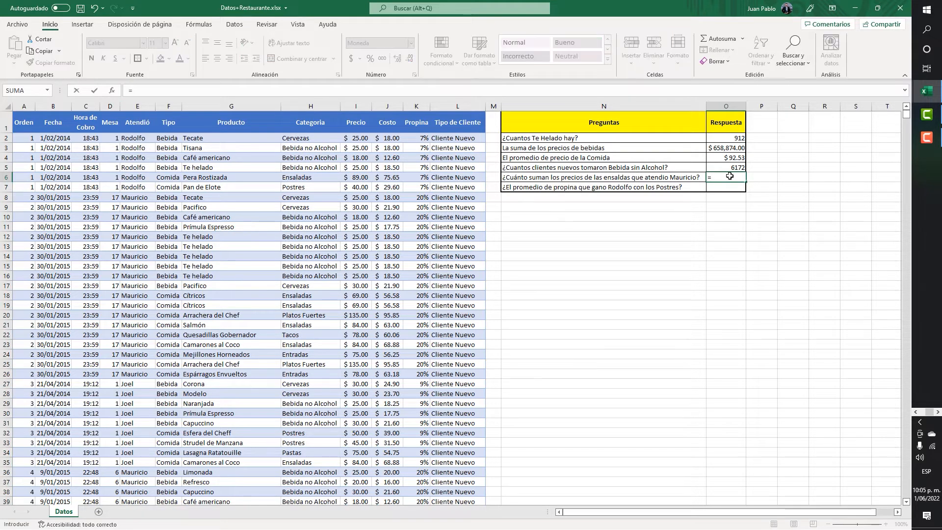
text(suma)
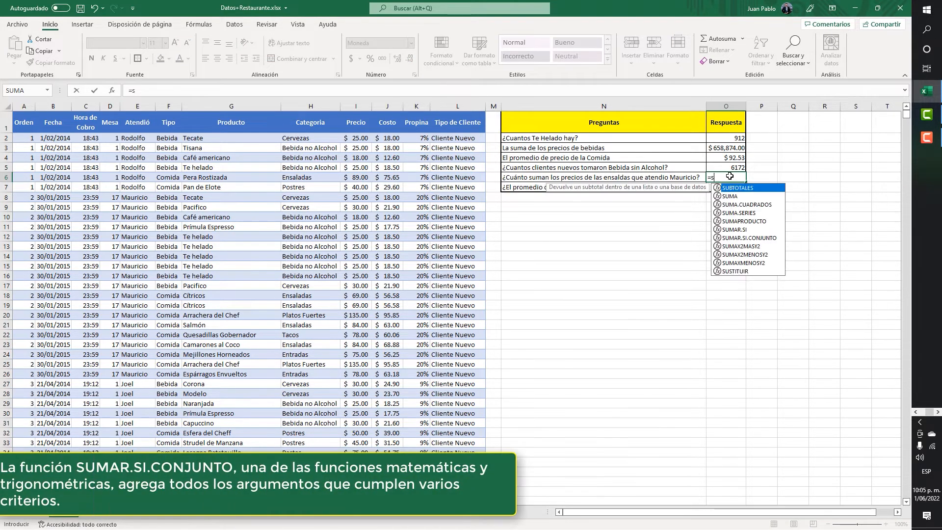
key(Down)
key(Down)
key(Down)
key(Down)
key(Down)
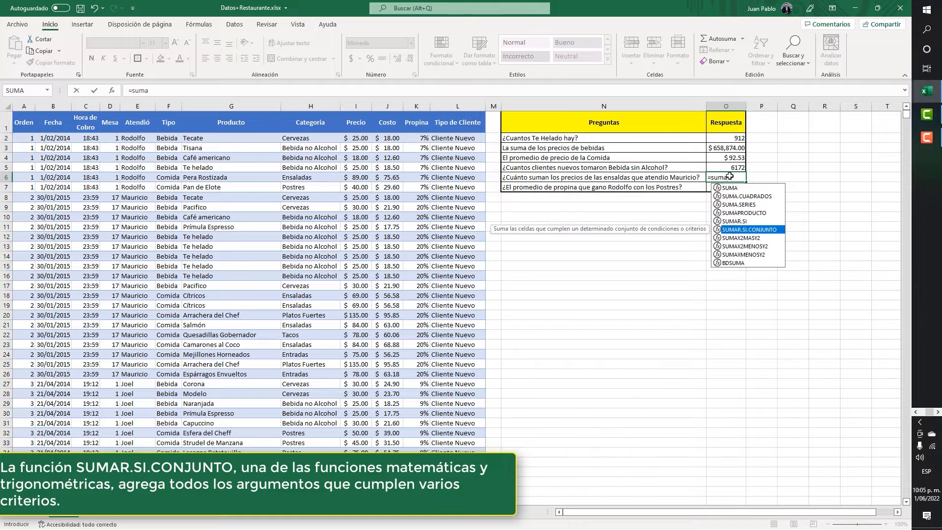
key(Tab)
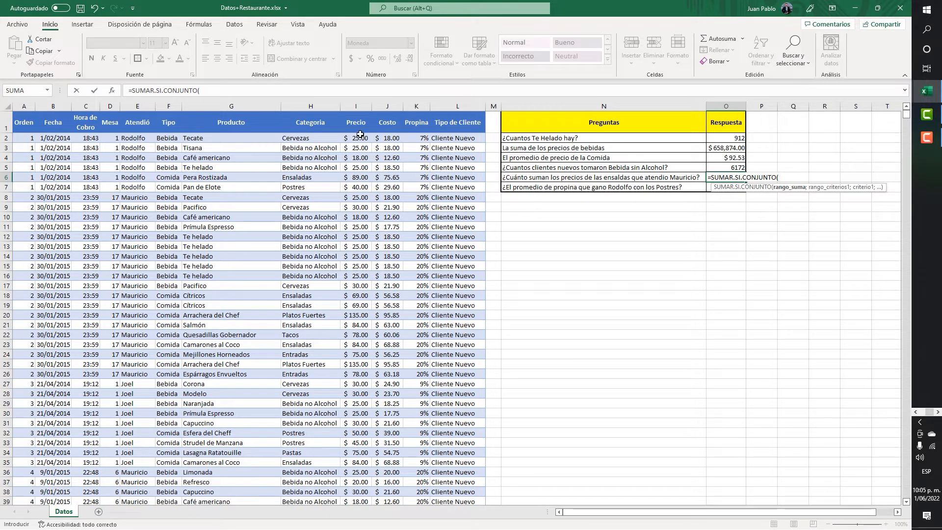
click(360, 105)
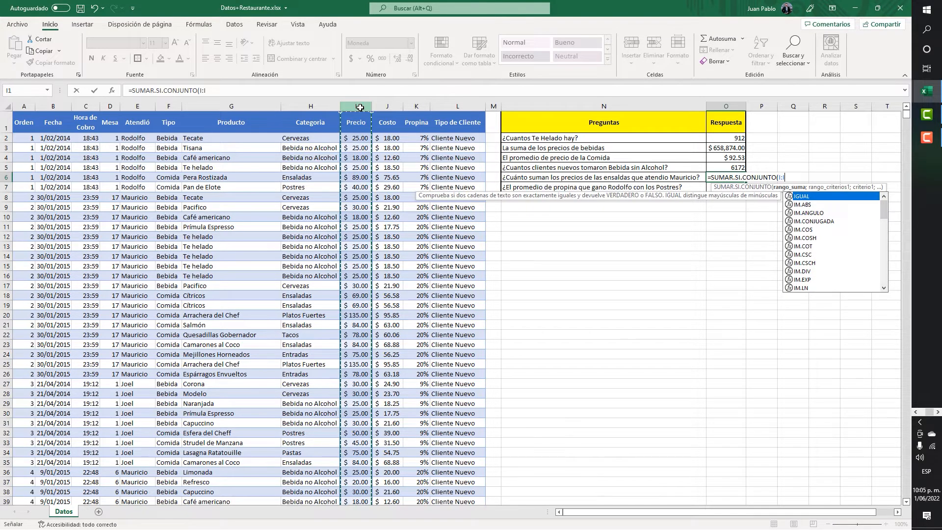
text(;)
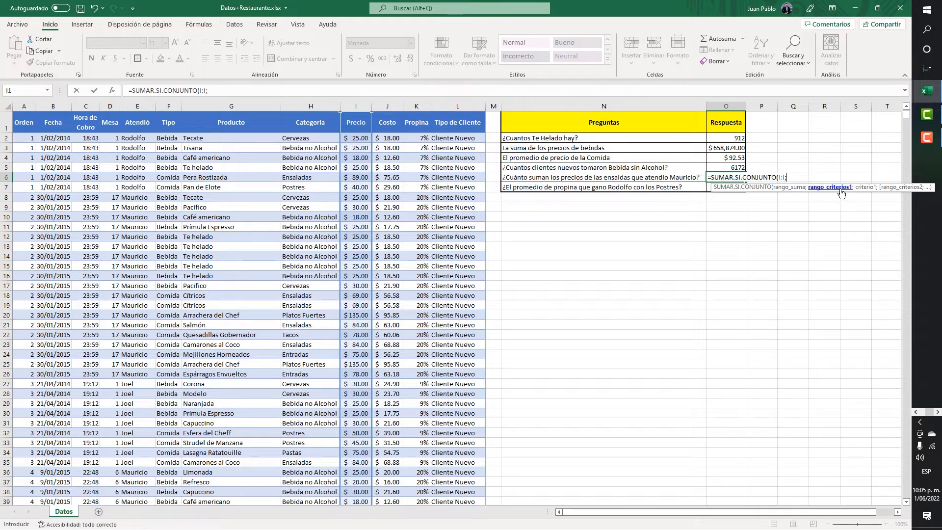
- Complete the O6 formula with the criteria pairs E:E;E8 for the waiter in Atendió and H:H;H18 for Ensaladas in Categoria
click(140, 106)
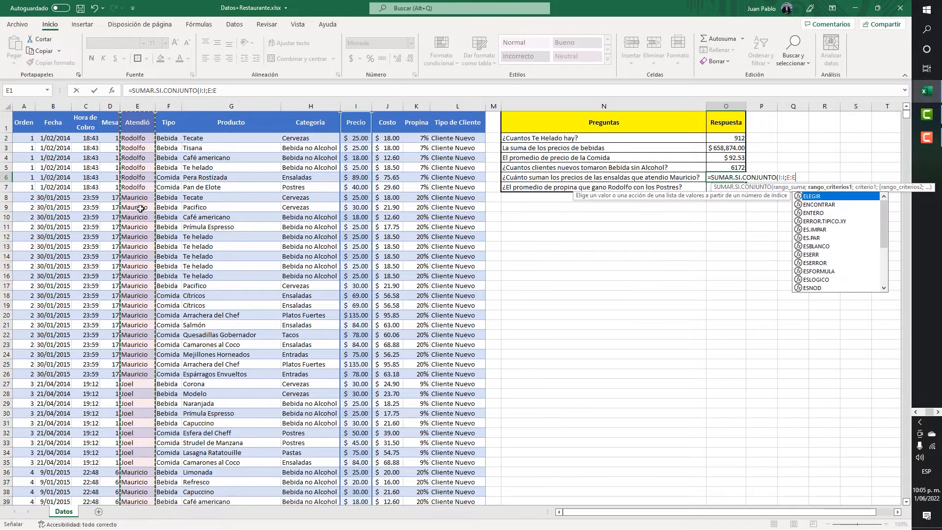
text(;)
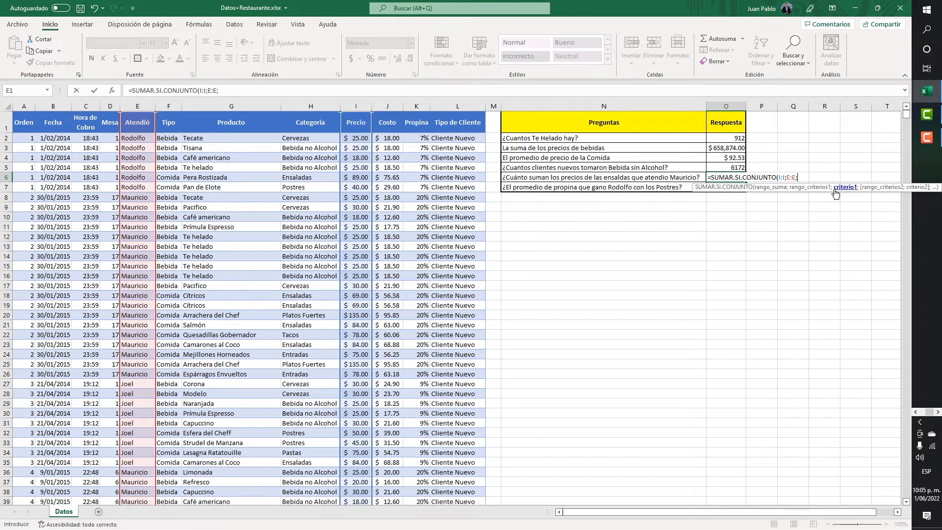
click(140, 198)
text(;)
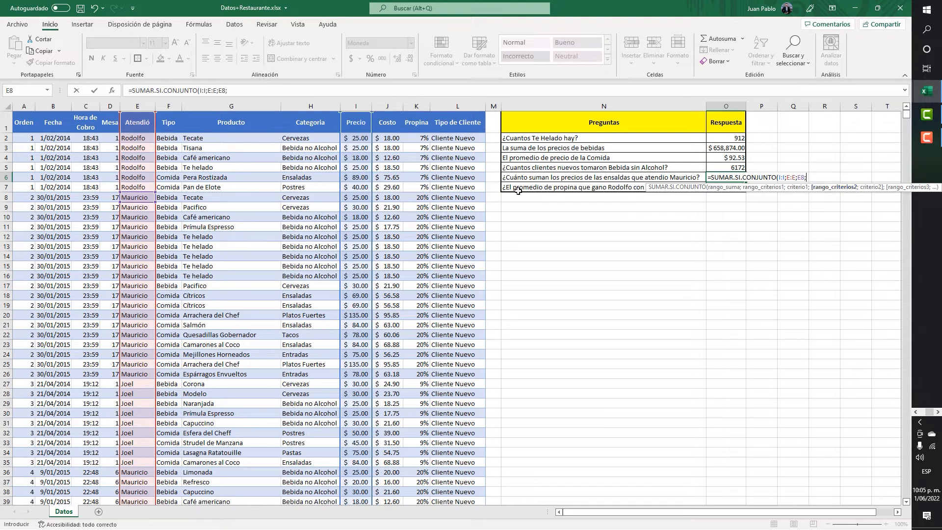
click(313, 106)
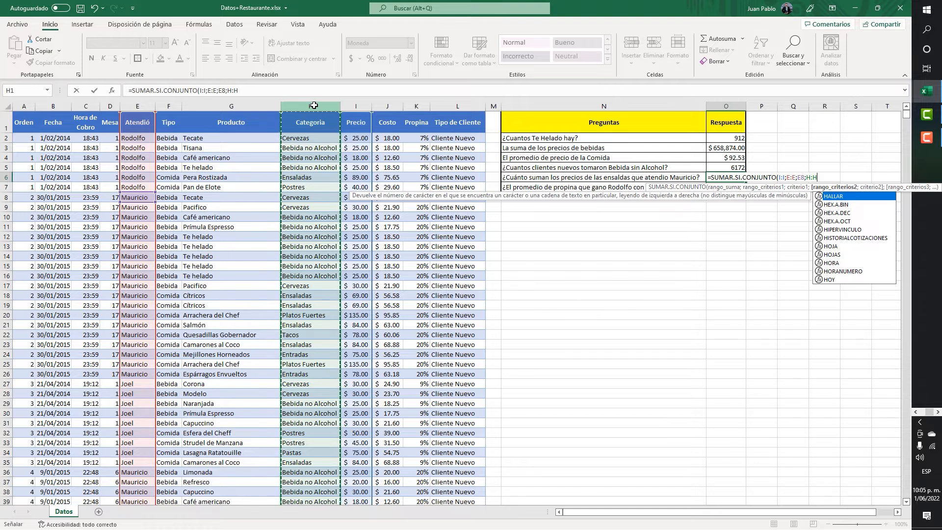
text(;)
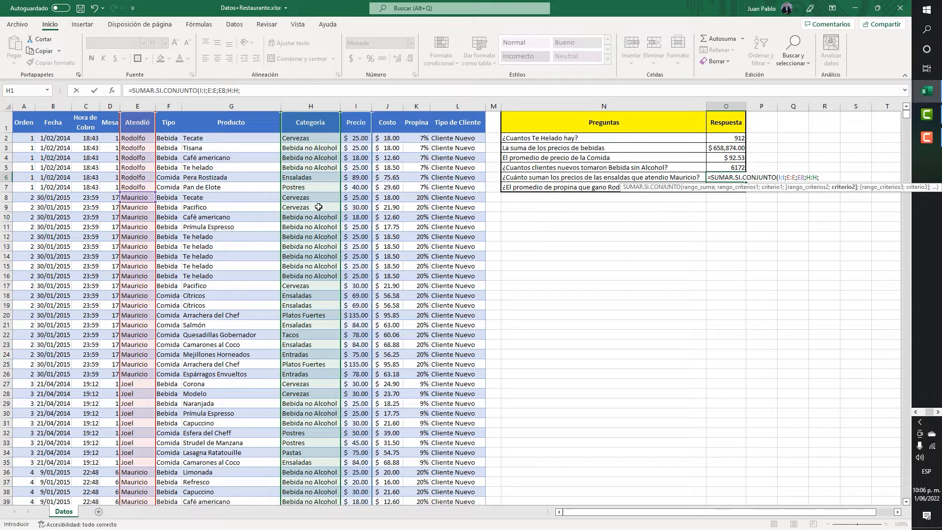
click(313, 295)
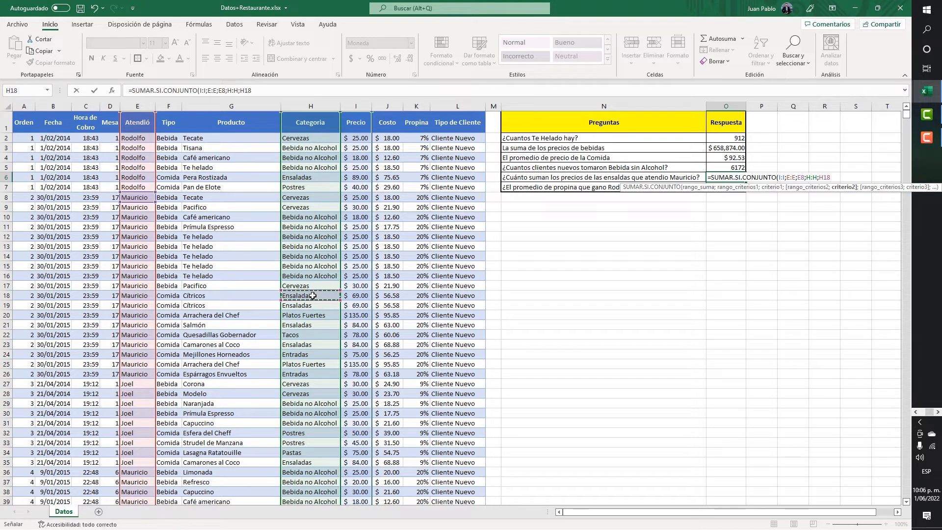
text())
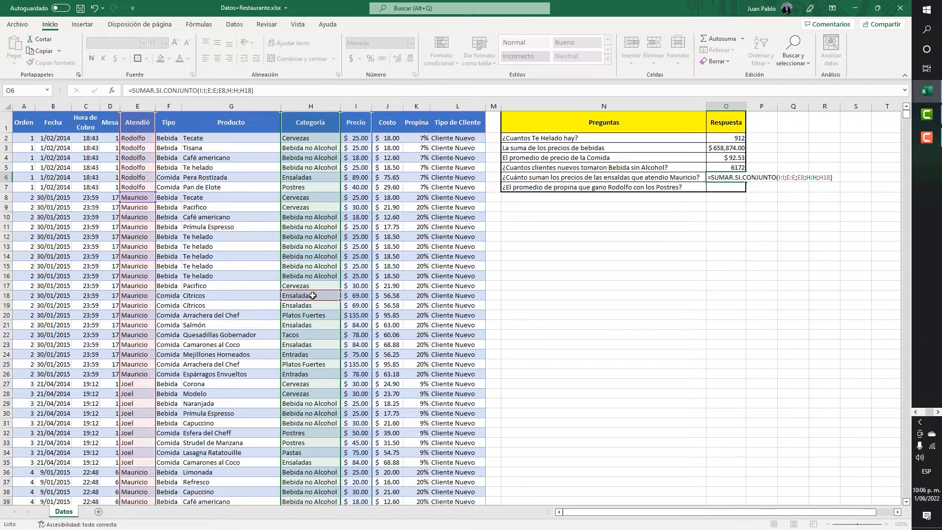
key(Return)
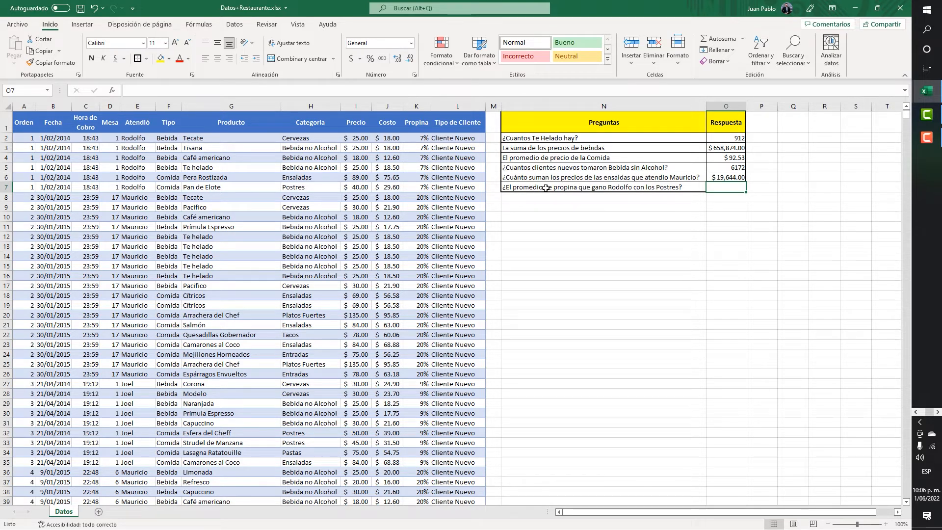
- Highlight the Propina column, and the Atendió and Categoria columns that hold the criteria for the average tip question
click(416, 106)
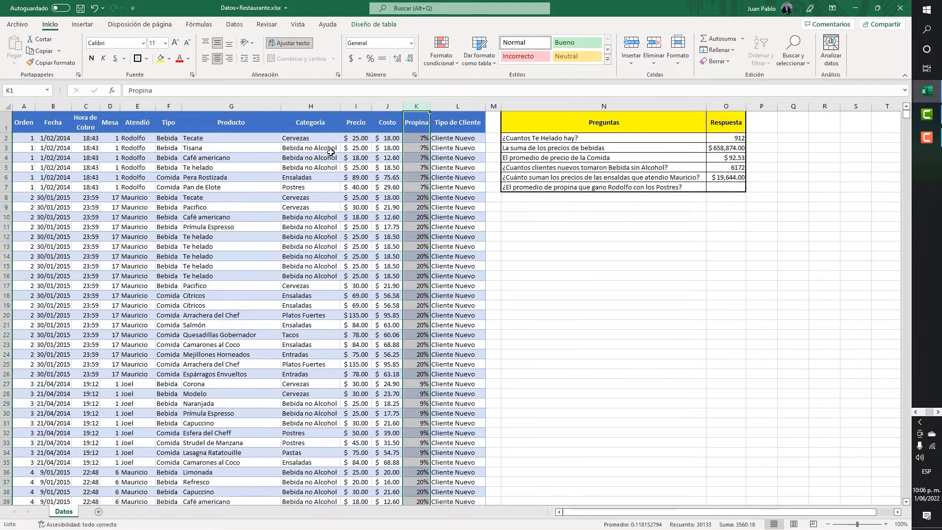
click(136, 104)
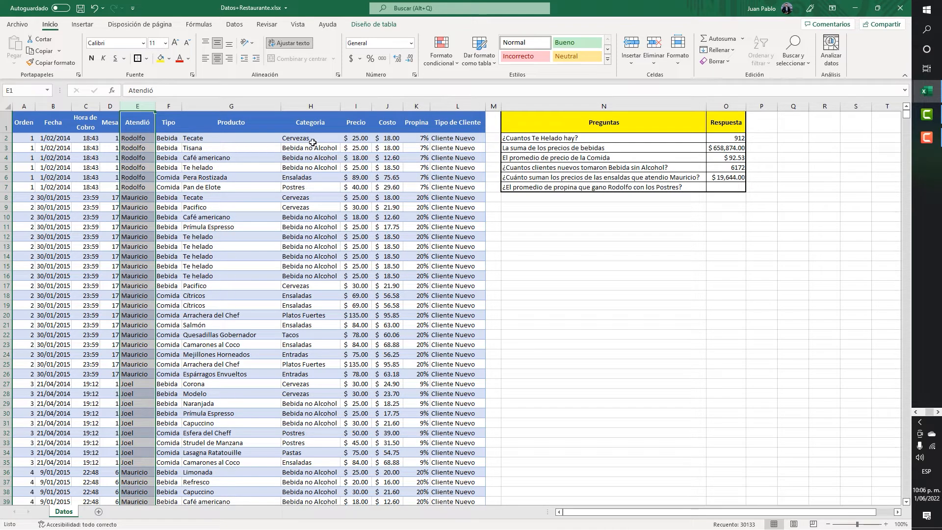
click(310, 105)
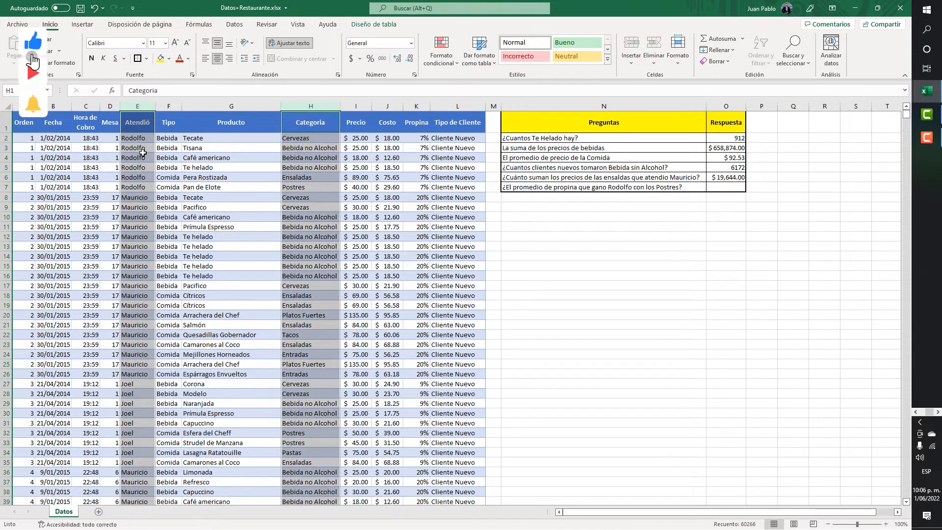
- Start a PROMEDIO.SI.CONJUNTO formula in cell O7 with the Propina column K:K as the average range
click(724, 188)
text(=)
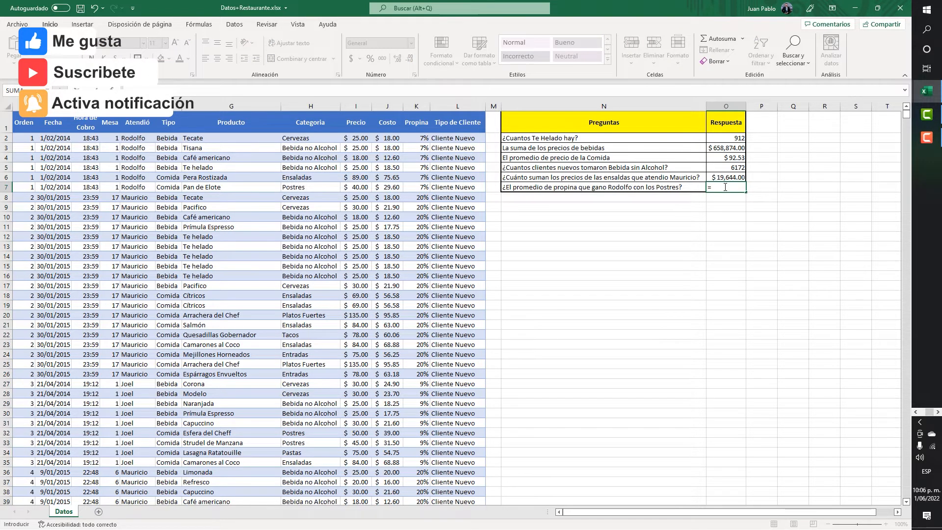
text(prom)
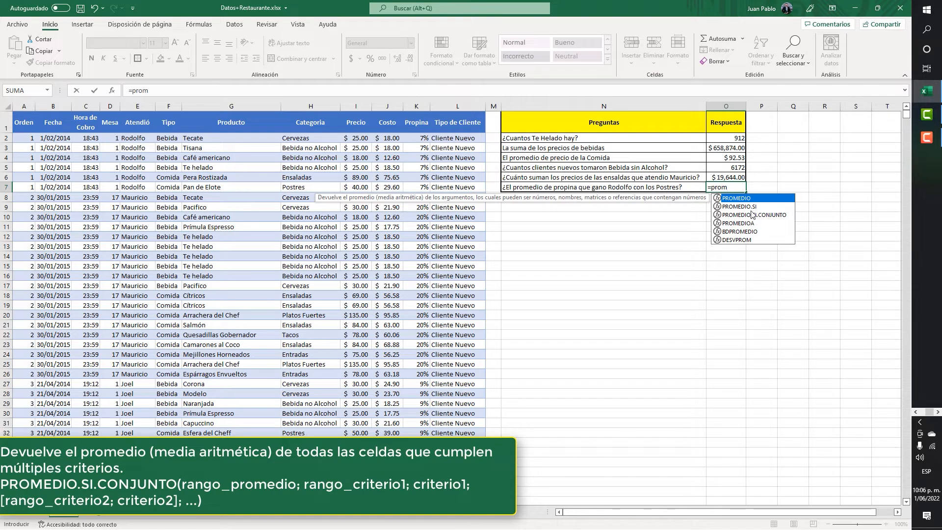
double_click(757, 218)
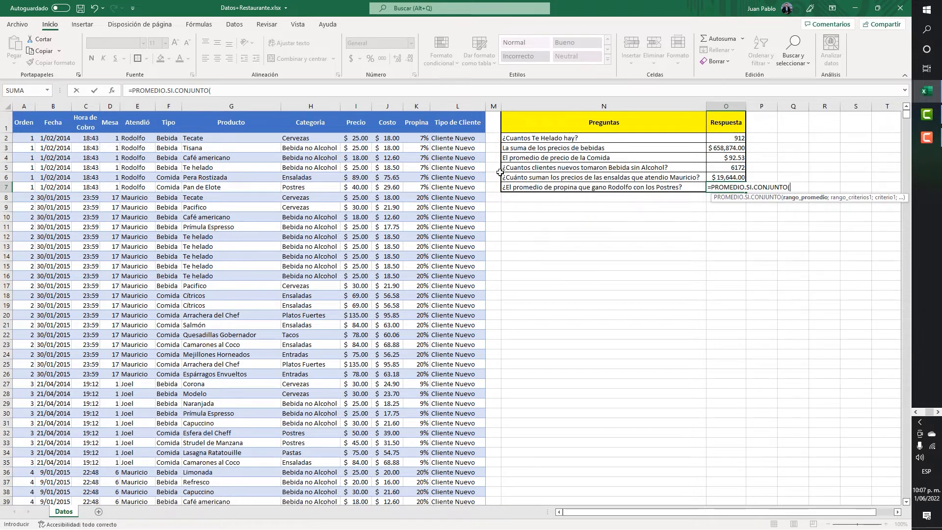
click(416, 105)
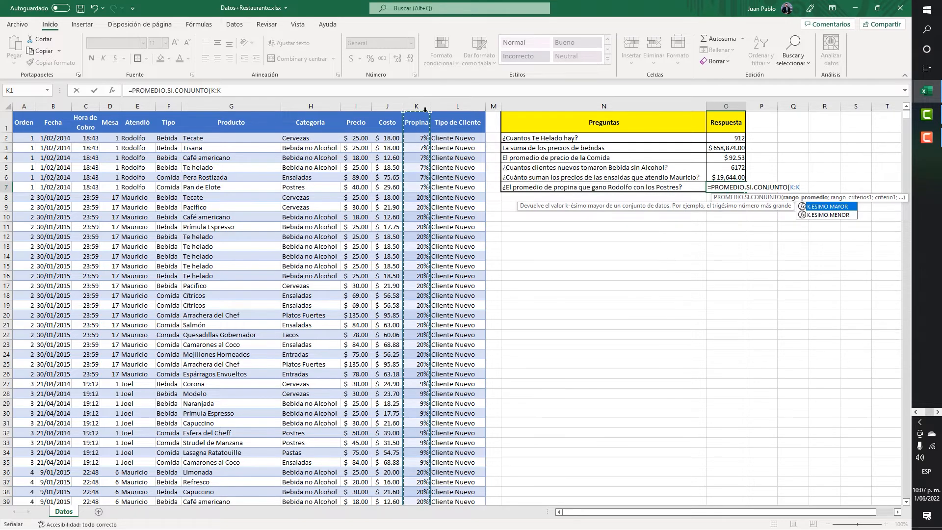
text(;)
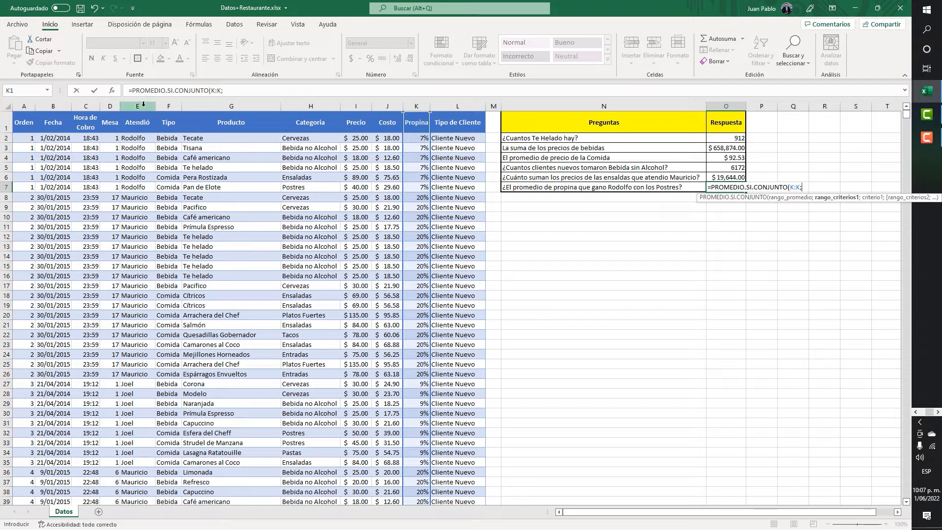
- Add the Atendió column E:E with the waiter's name in cell E2 as the O7 formula's first criterion
click(138, 106)
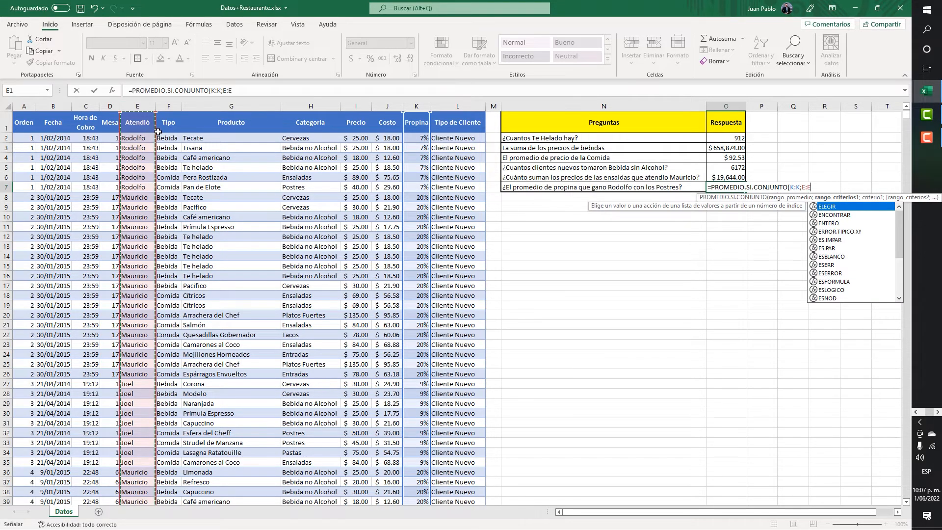
text(;)
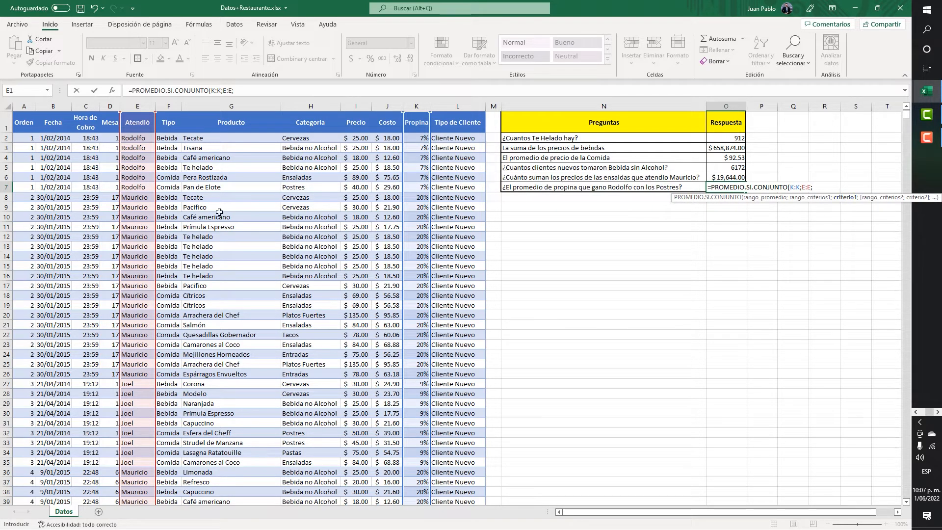
click(133, 141)
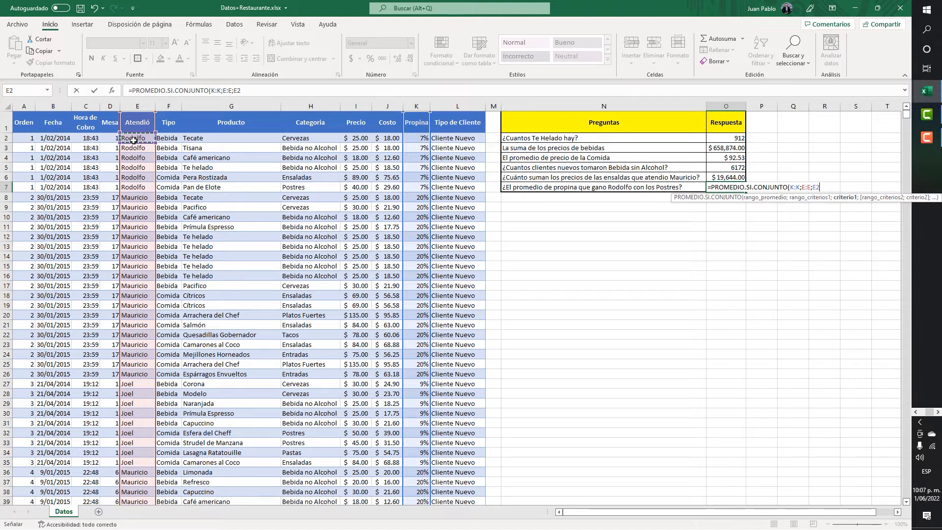
text(;)
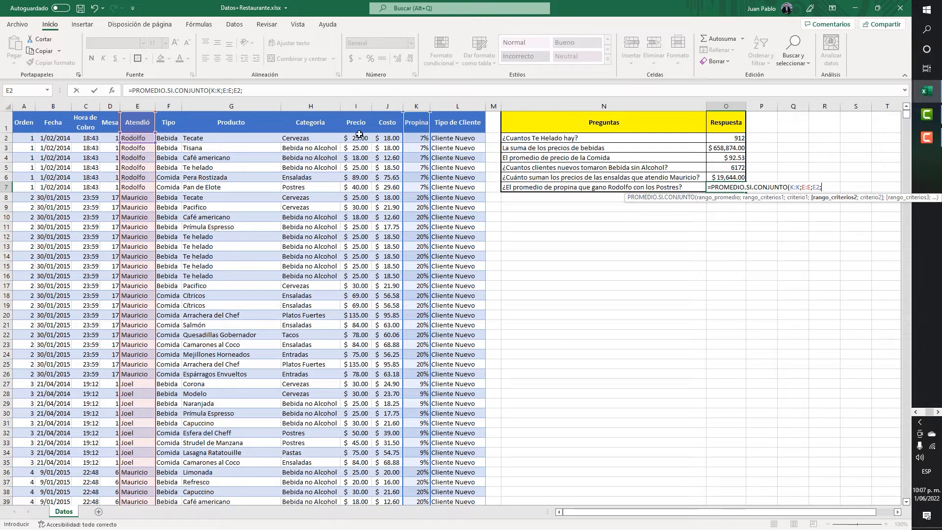
- Complete the O7 formula with the Categoria column H:H and the Postres cell H7 as second criterion
click(312, 105)
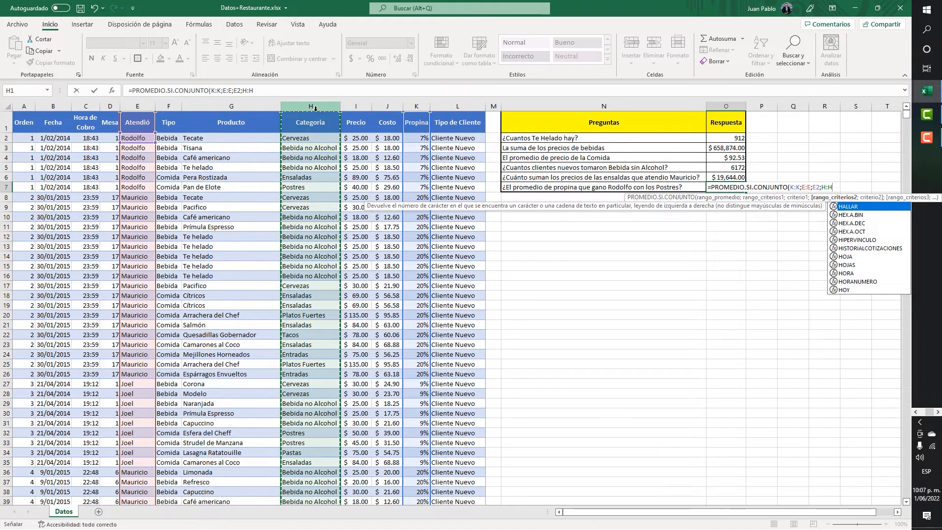
text(;)
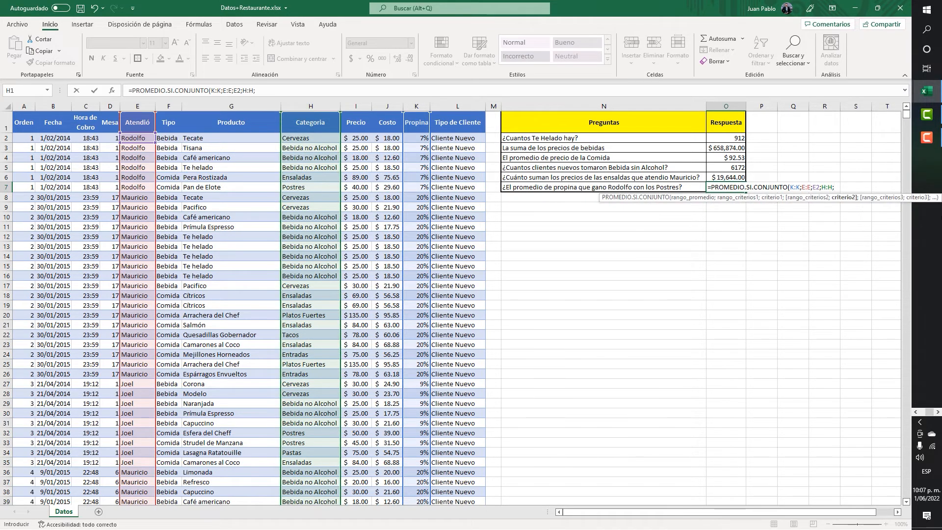
click(302, 187)
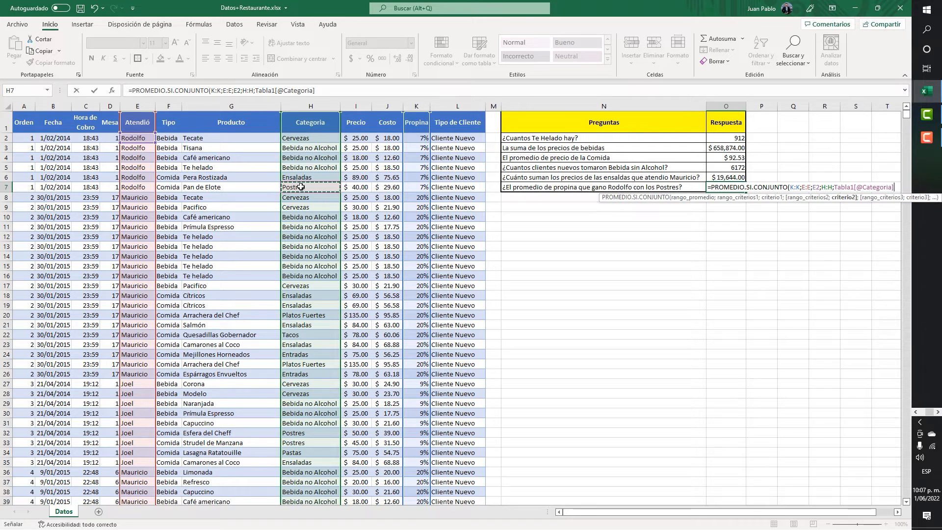
text())
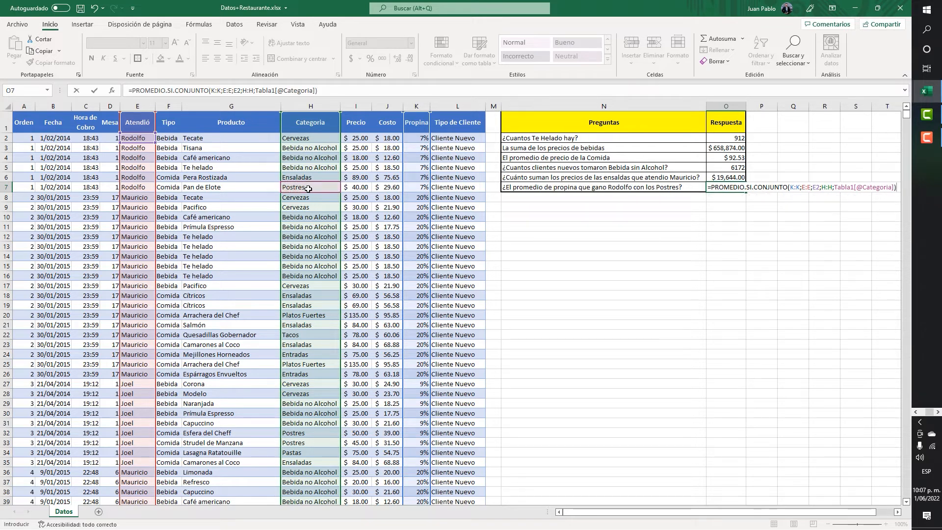
key(Return)
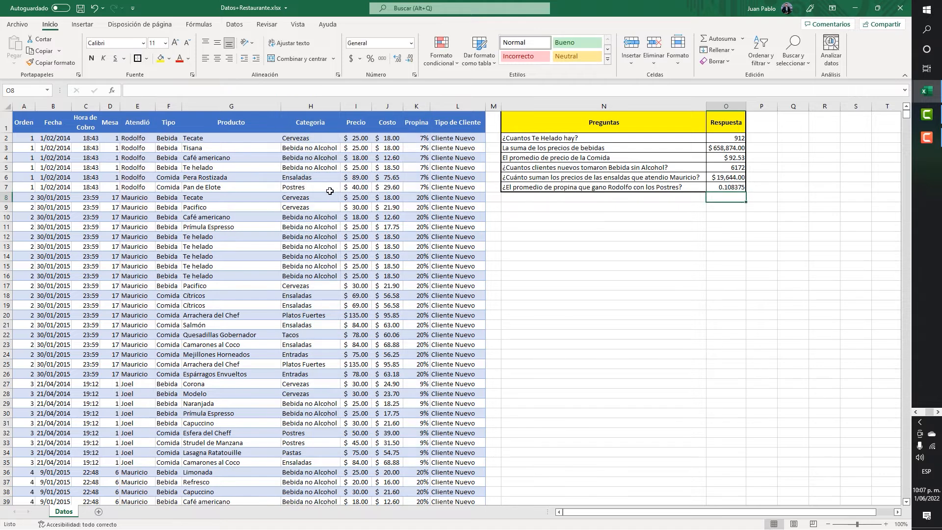
- Format the average tip result in cell O7 as a percentage without decimals
click(727, 188)
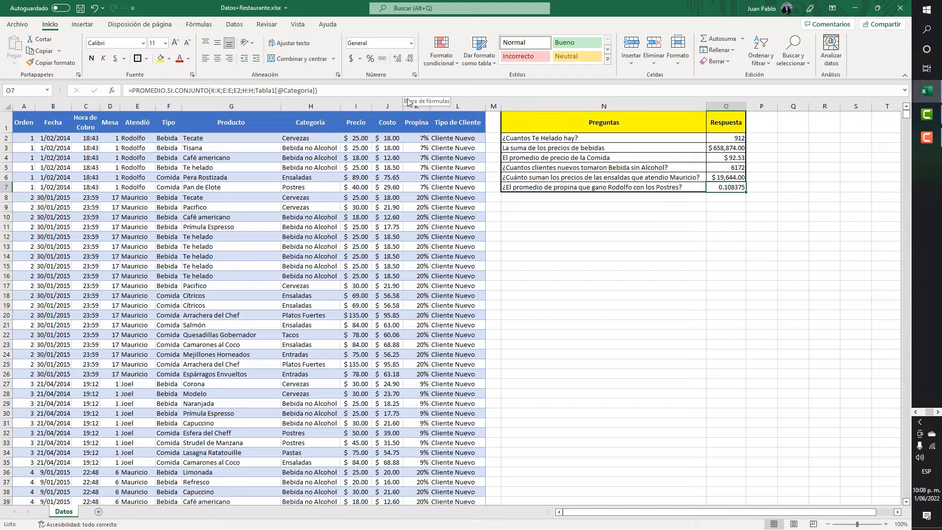
key(ctrl+shift+5)
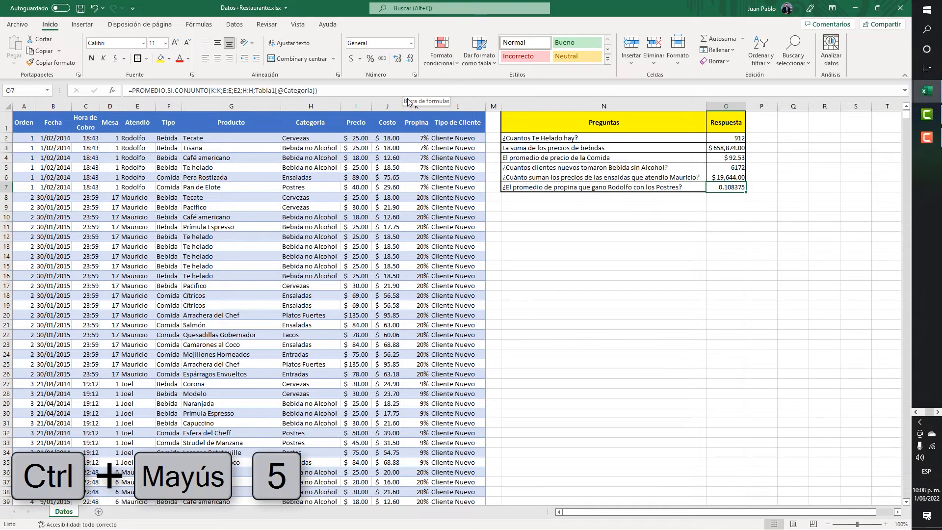
key(ctrl+shift+5)
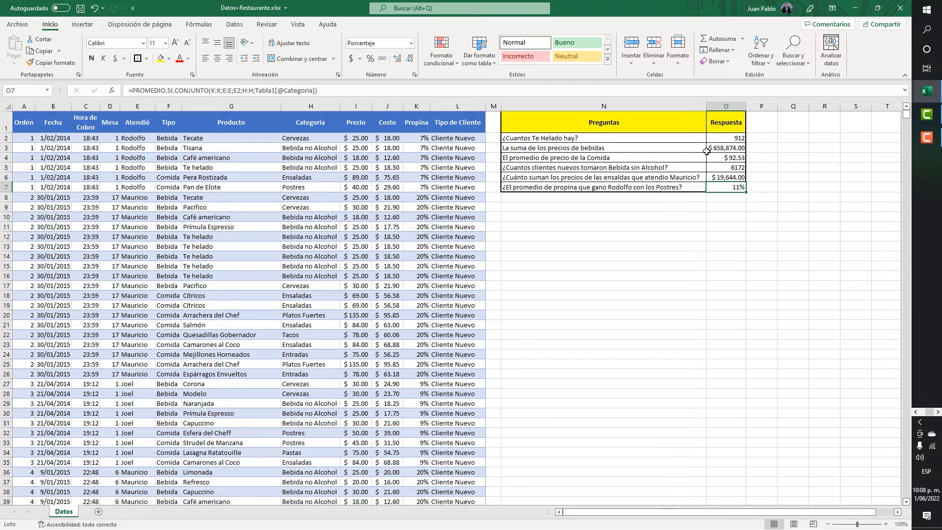
- Review the formulas in answer cells O2 to O7 and the ranges they reference, then return to the Te Helado question and its answer
double_click(729, 140)
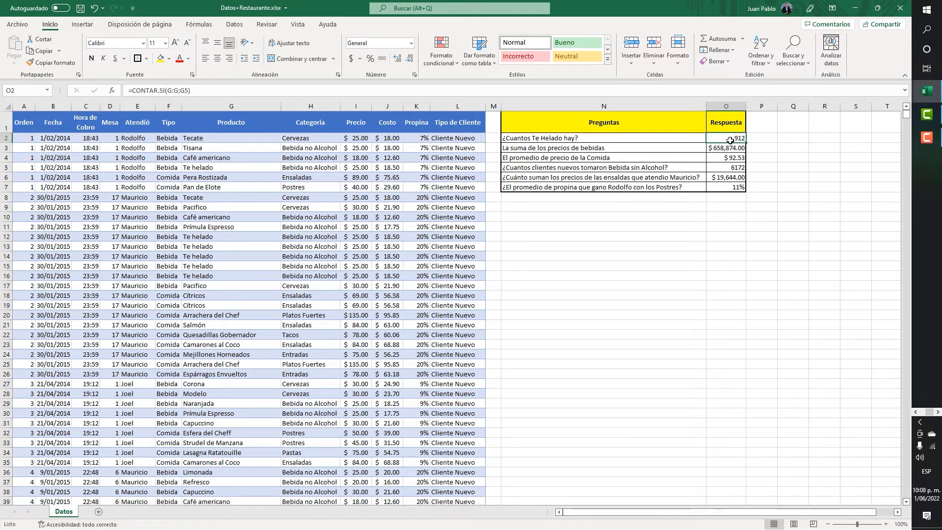
key(Return)
double_click(730, 148)
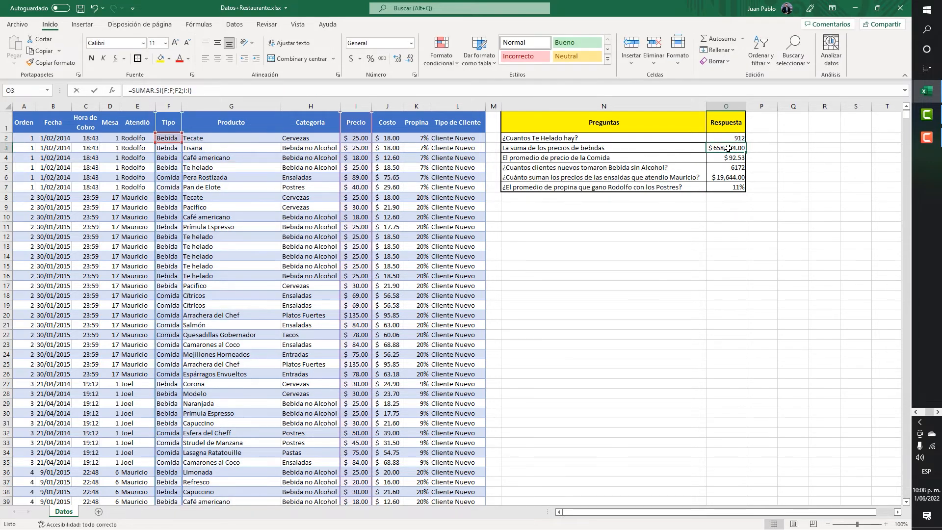
key(Return)
double_click(734, 157)
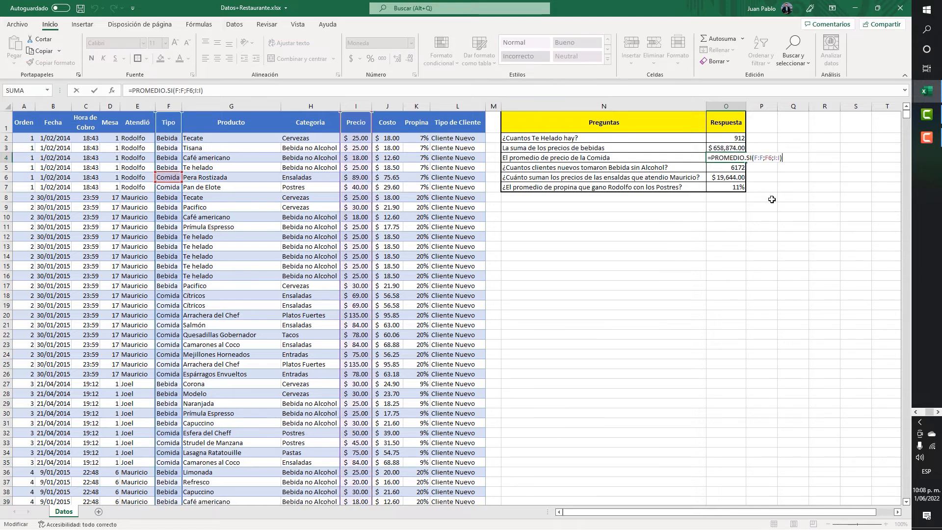
key(Return)
key(F2)
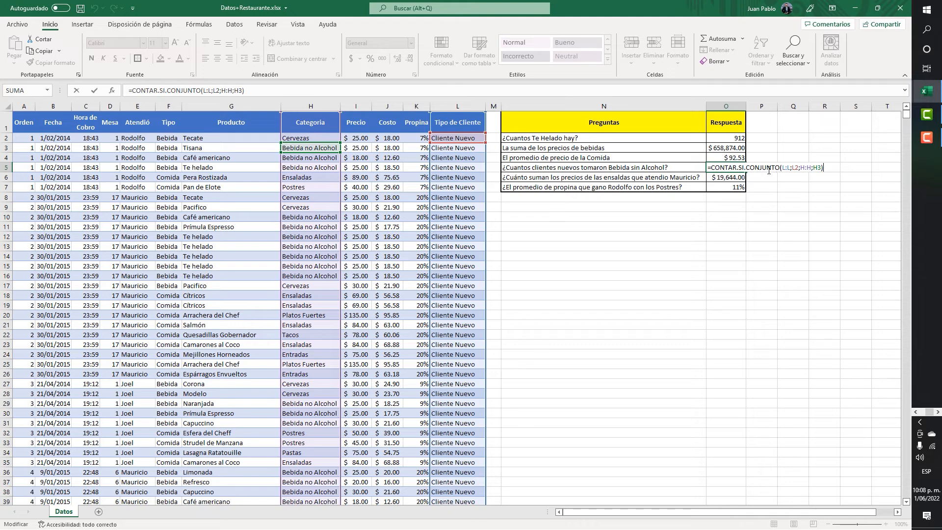
key(Return)
key(F2)
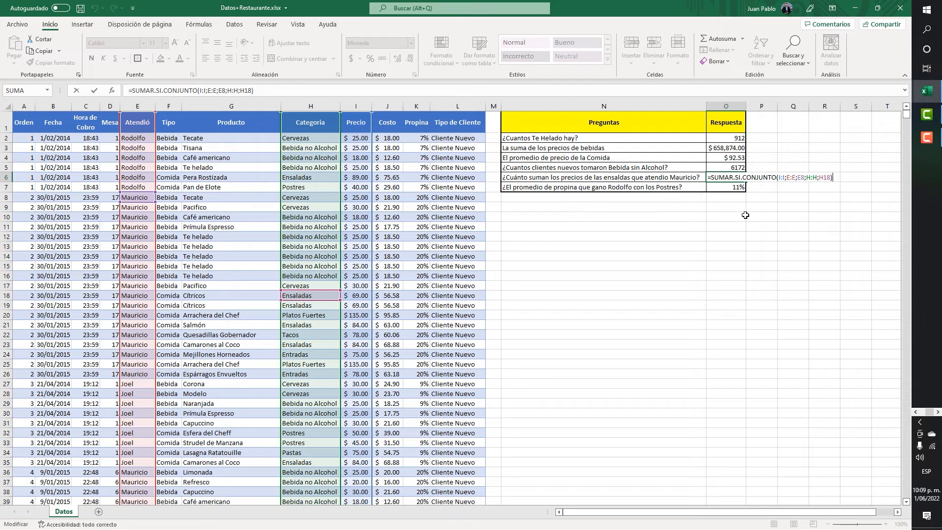
key(Return)
key(F2)
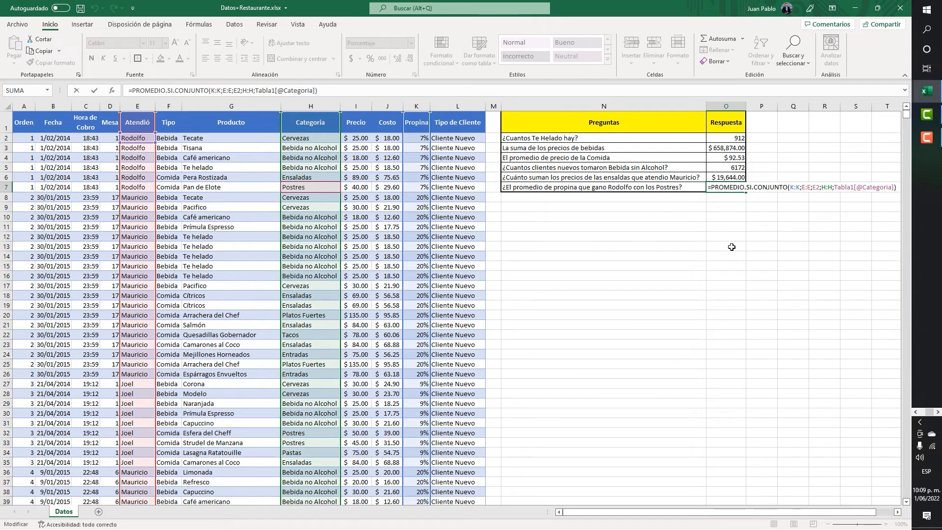
key(Escape)
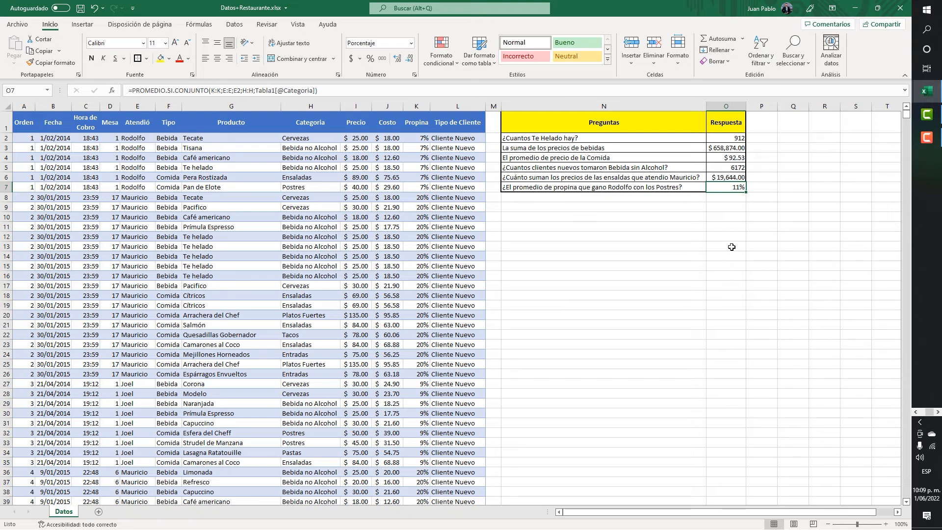
click(536, 140)
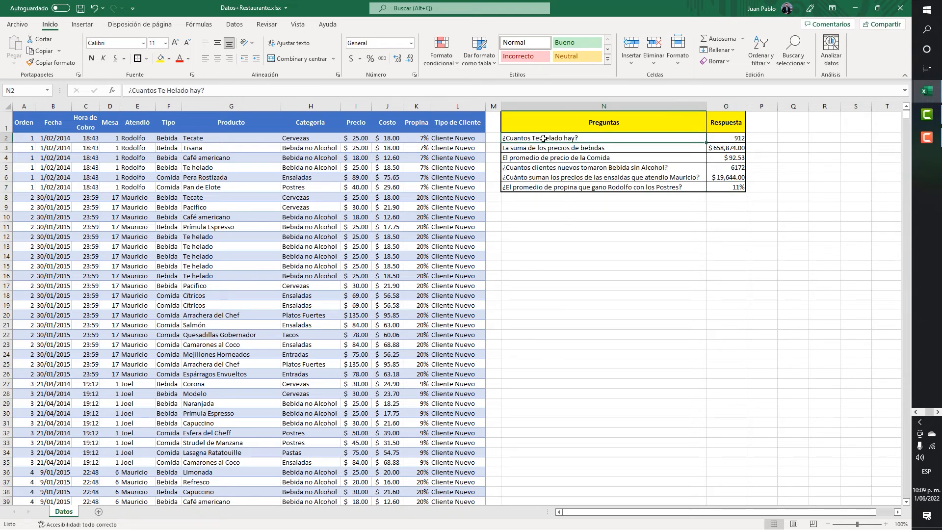
click(729, 140)
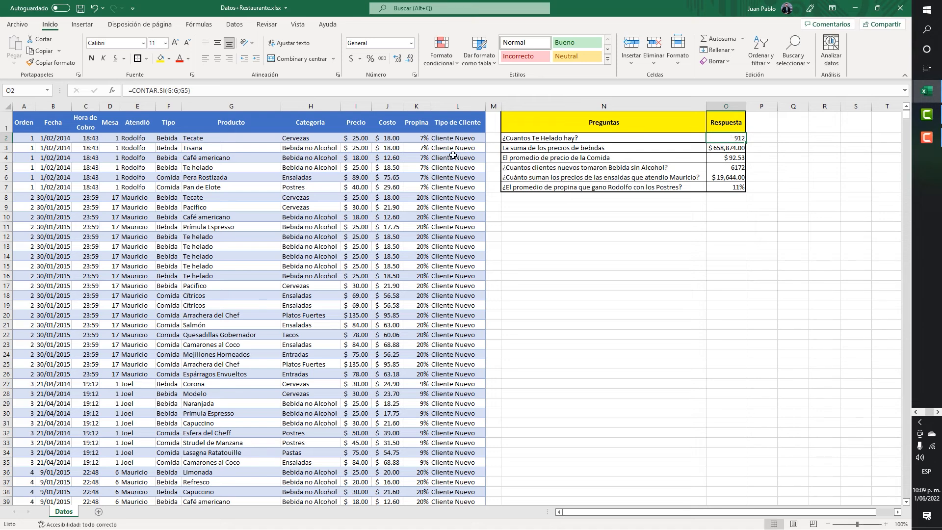